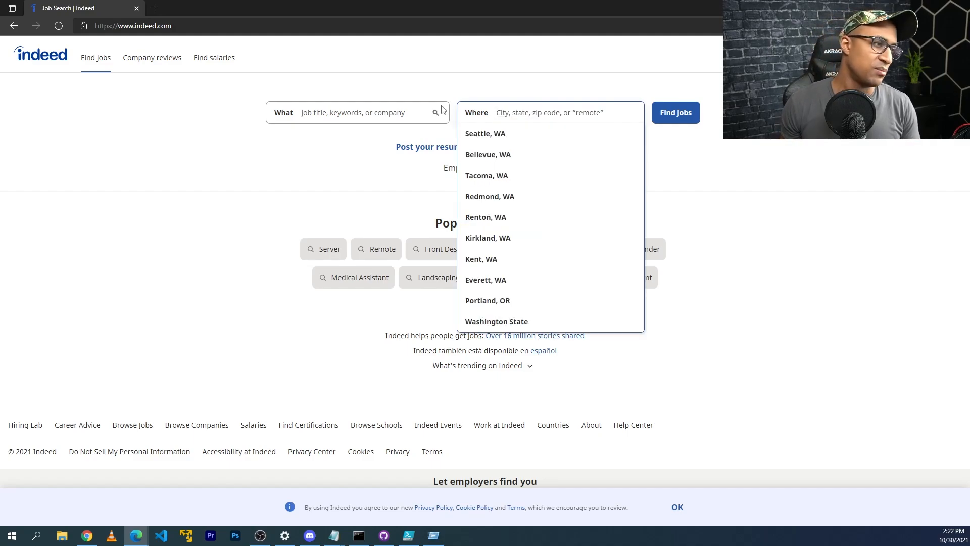
Search Indeed jobs with the location set to Remote.
left_click(557, 113)
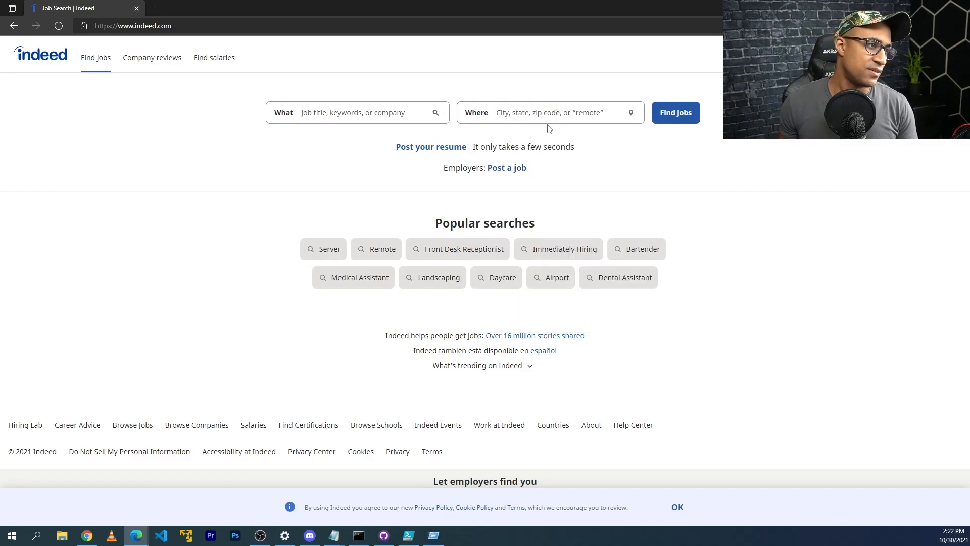
type("remot")
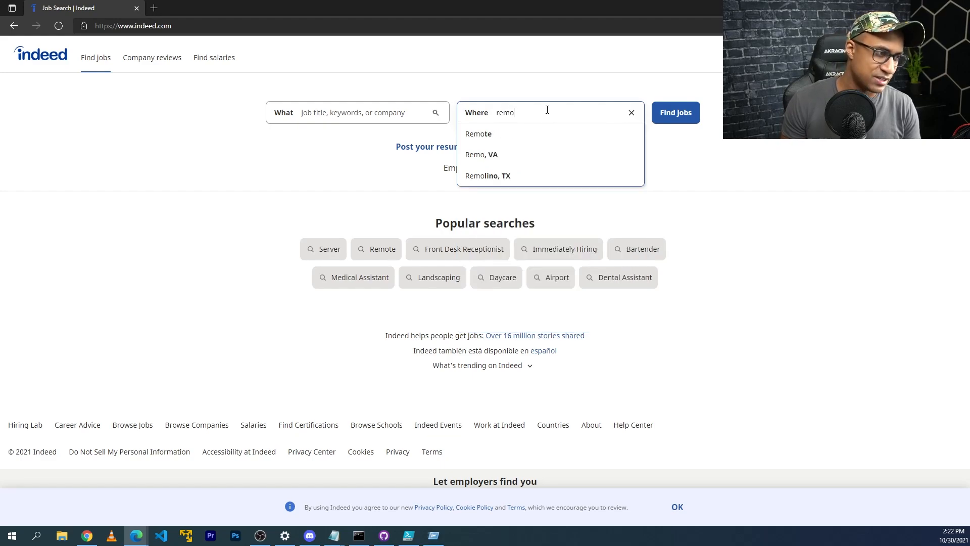
left_click(479, 134)
left_click(675, 113)
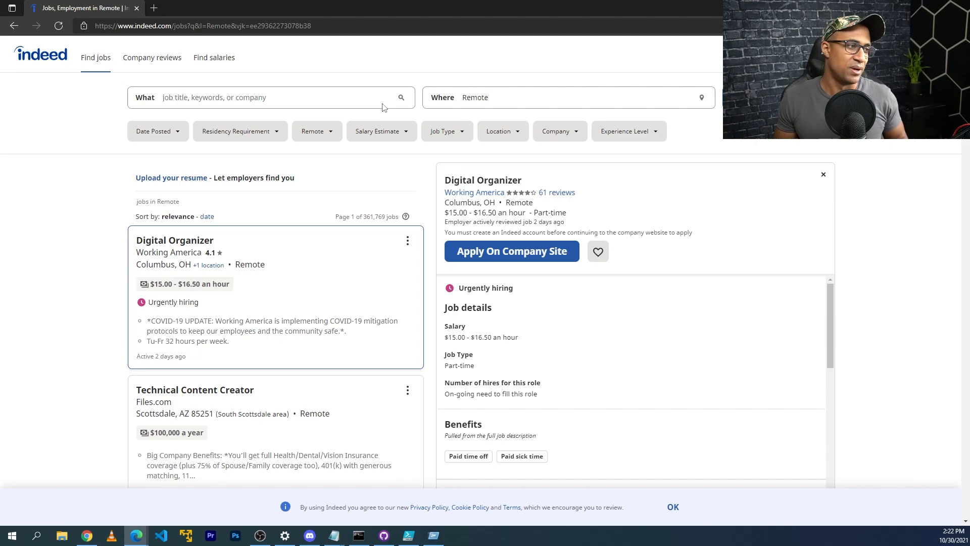
Apply the Location: Remote filter and dismiss the job alert signup prompt.
left_click(531, 97)
key("Escape")
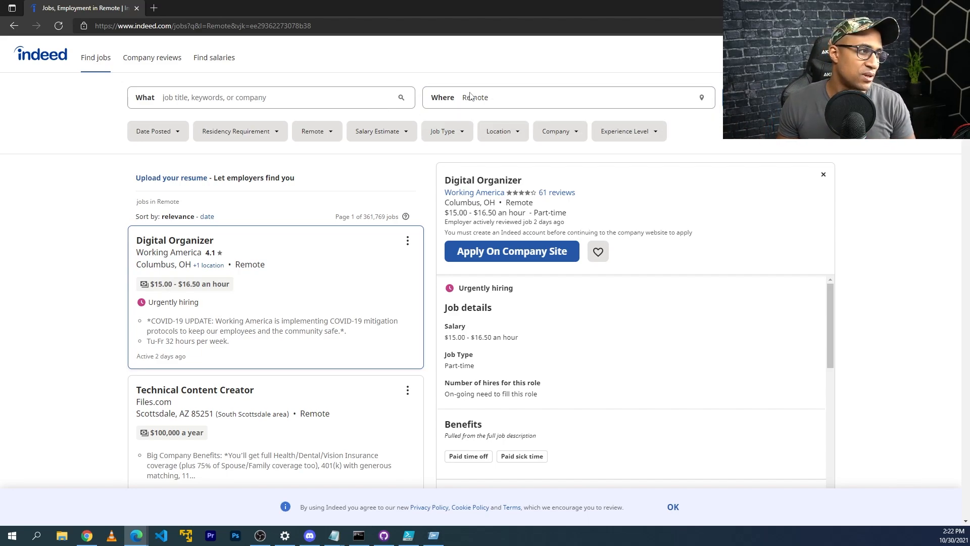
left_click(503, 132)
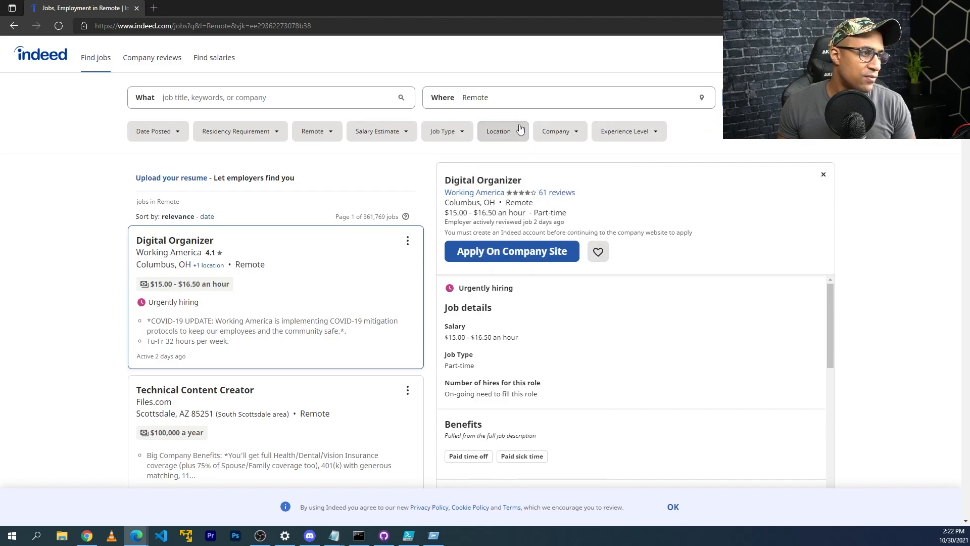
left_click(502, 131)
left_click(517, 161)
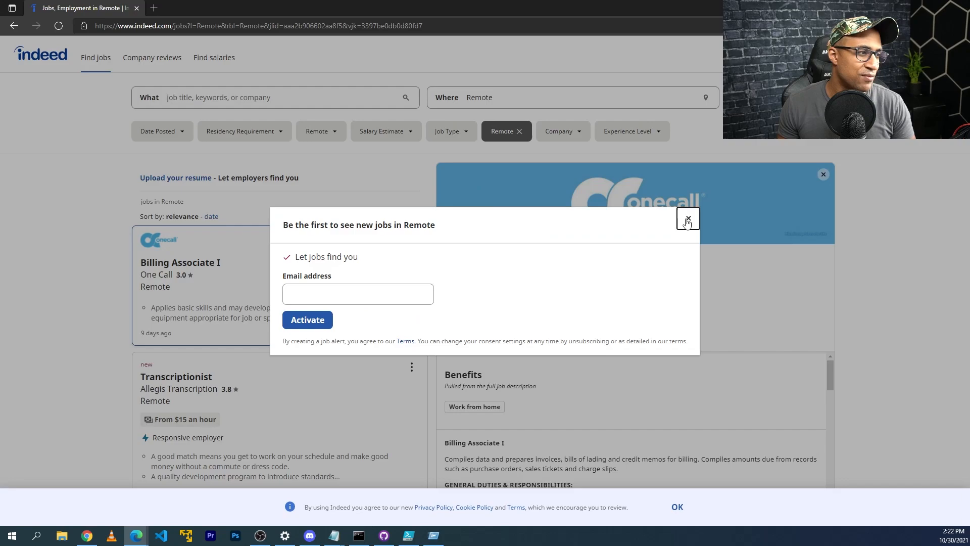
left_click(687, 220)
Search the keyword 'support' in Remote, returning about 200,319 results.
left_click(319, 100)
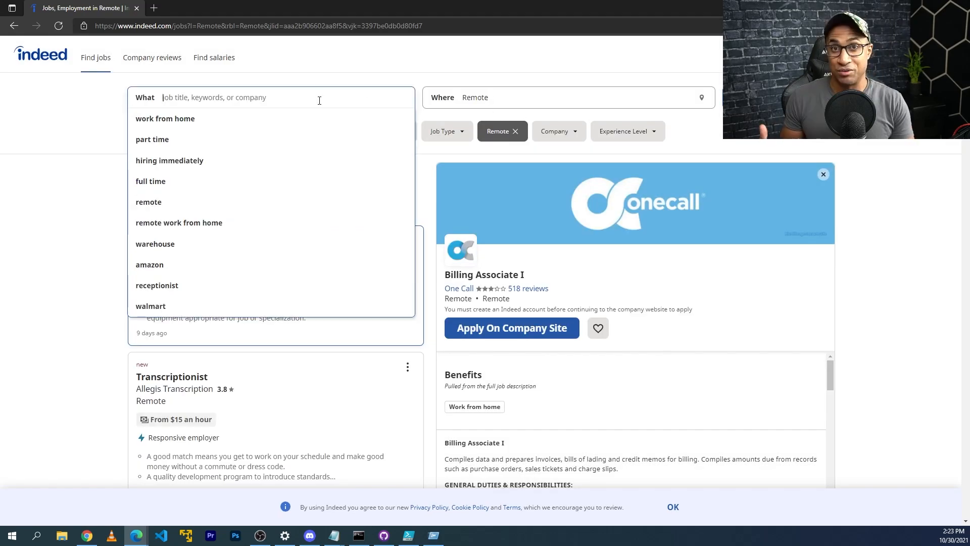
type("support")
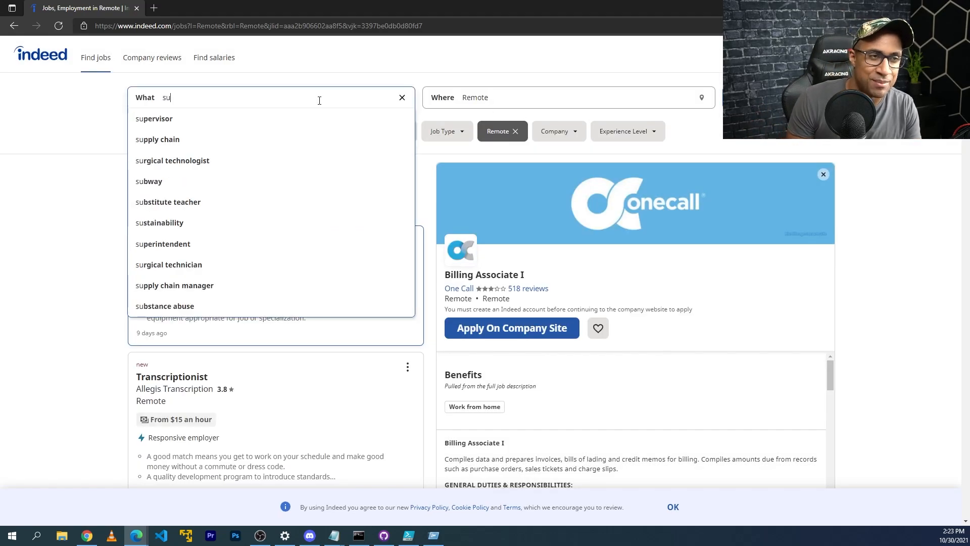
key("Return")
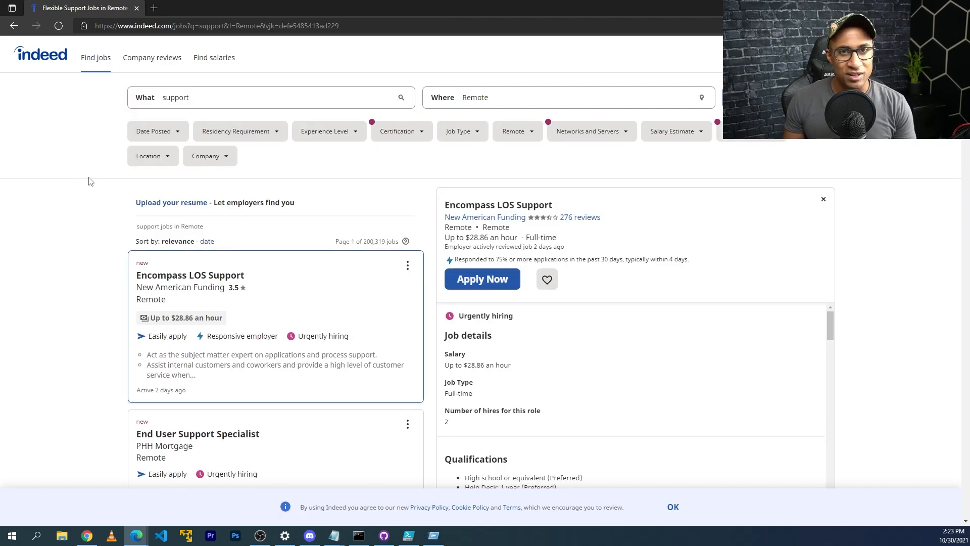
scroll(185, 303, "down", 3)
scroll(185, 303, "down", 2)
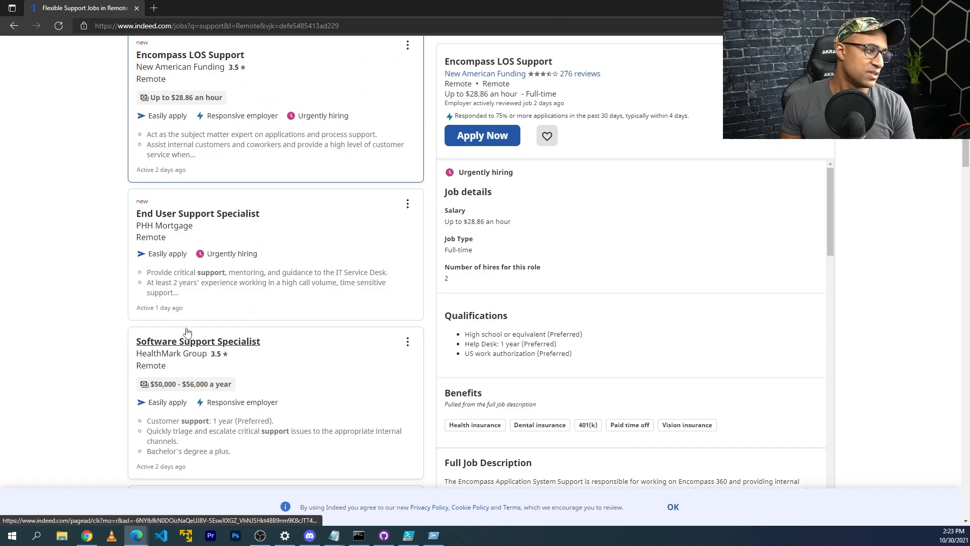
scroll(186, 320, "down", 2)
scroll(185, 320, "up", 8)
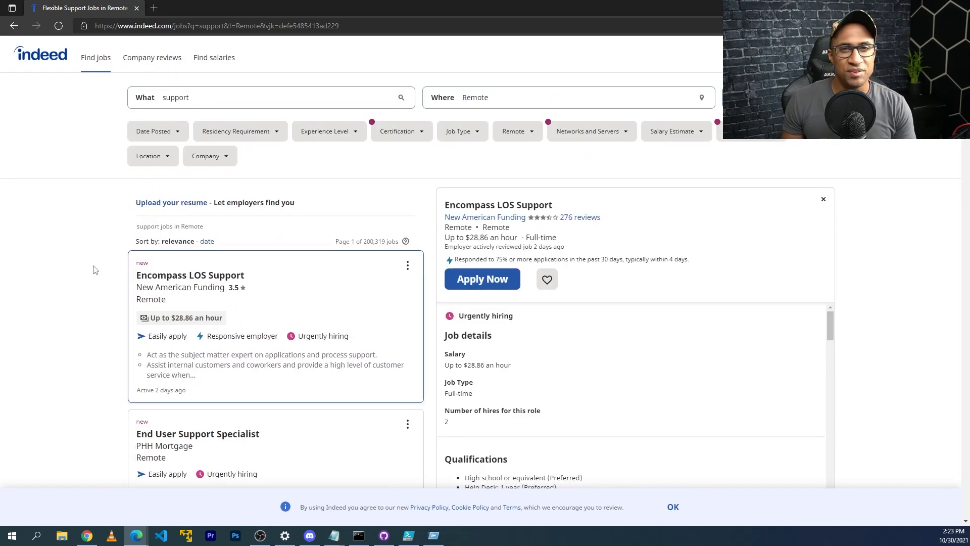
scroll(94, 271, "down", 3)
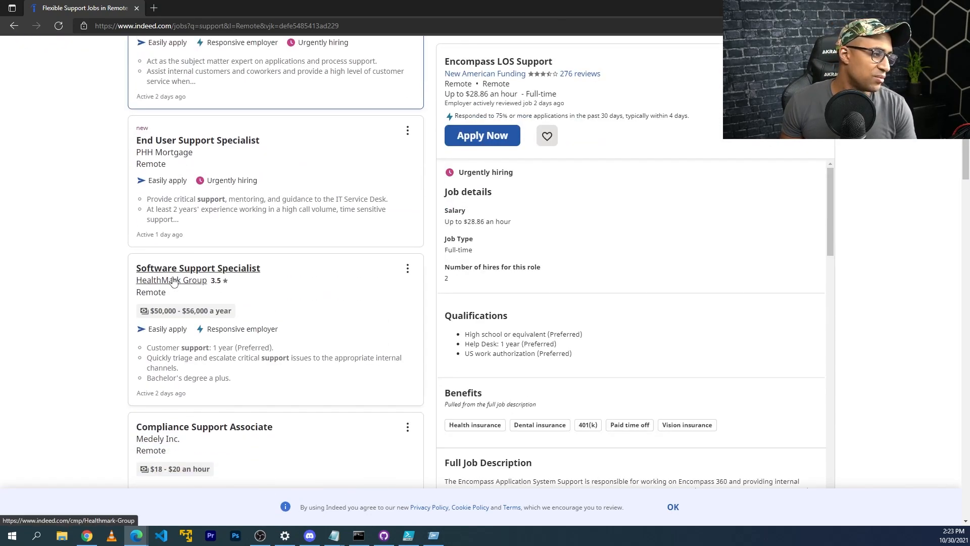
Show the PHH Mortgage End User Support Specialist listing in the detail pane.
left_click(197, 200)
scroll(197, 304, "up", 3)
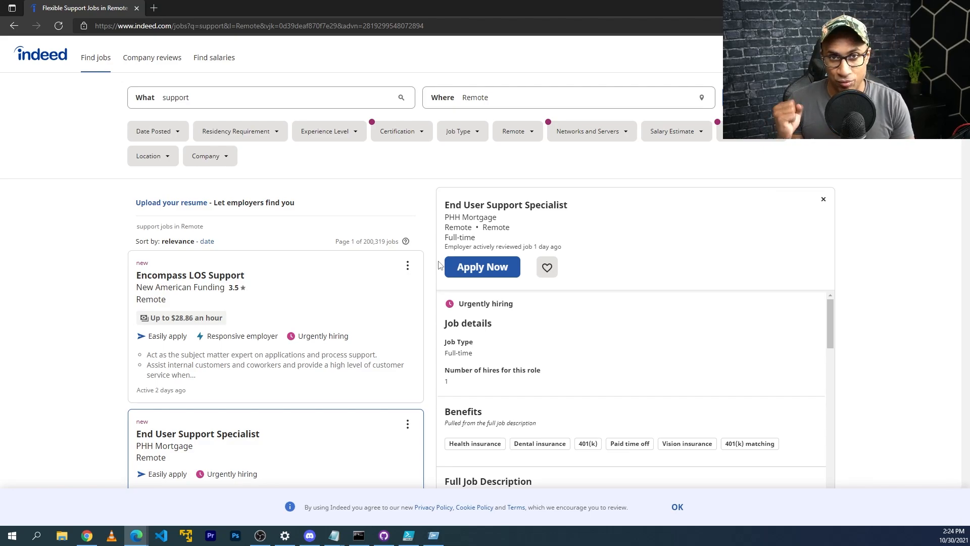
Search support "shift", then refine to 'support night shift' for about 1,665 remote results.
left_click(225, 97)
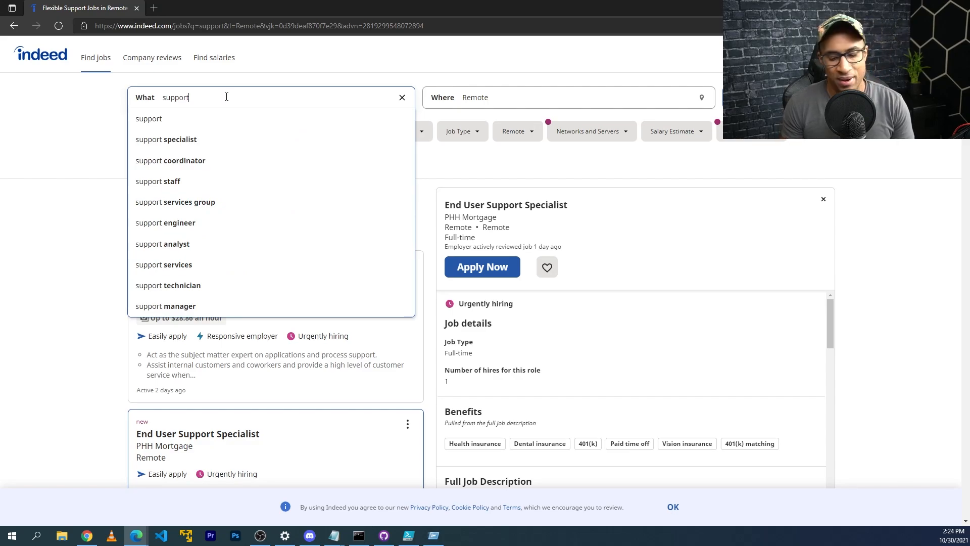
type(" \"shift\"")
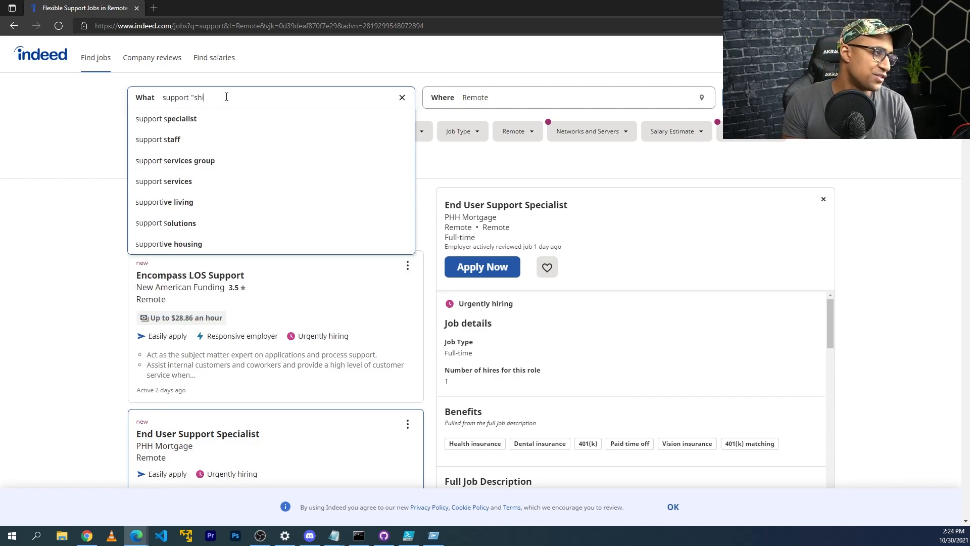
key("Return")
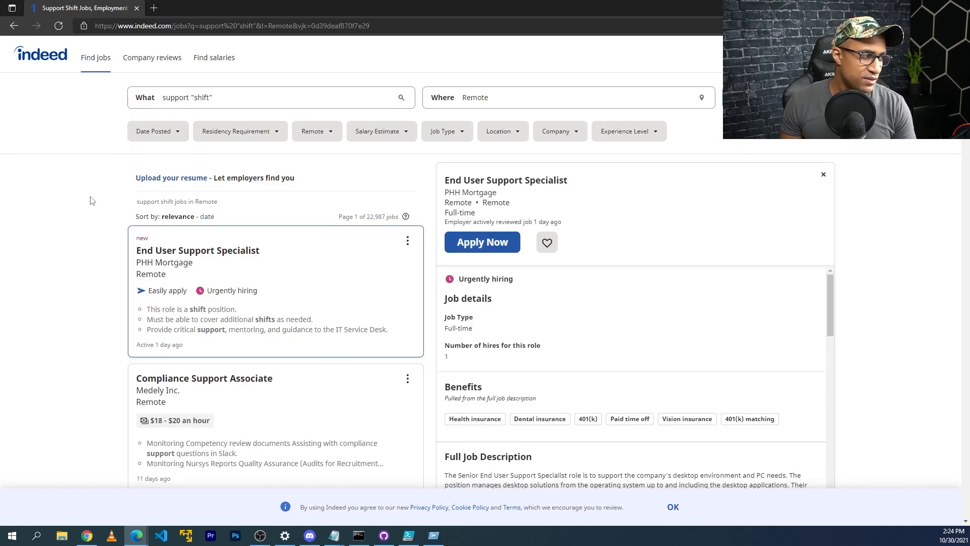
scroll(189, 304, "down", 3)
scroll(190, 304, "up", 3)
left_click(197, 97)
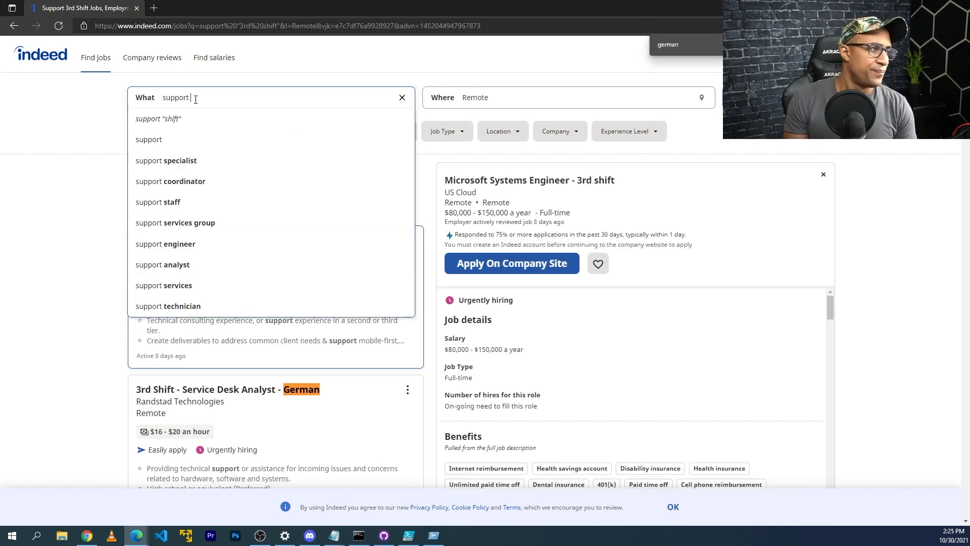
type("night shift")
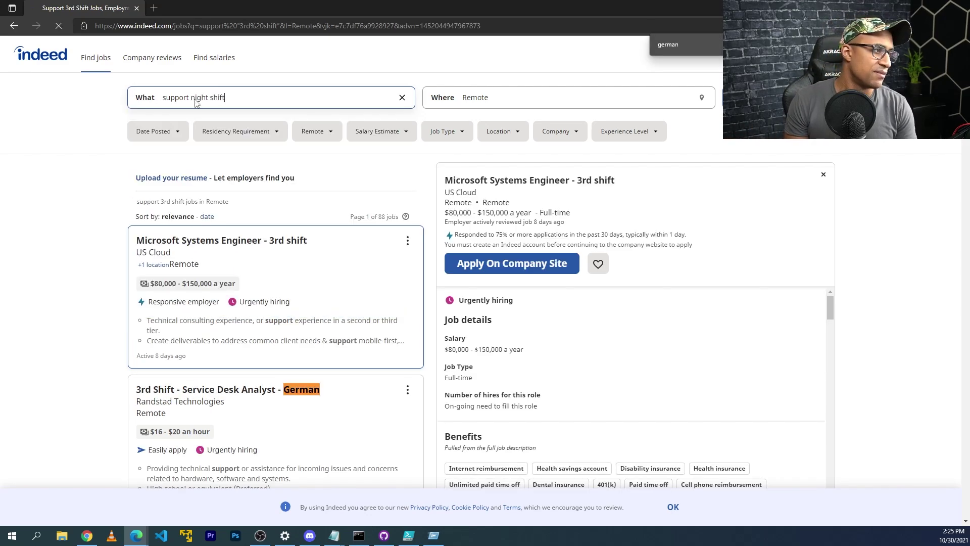
key("Return")
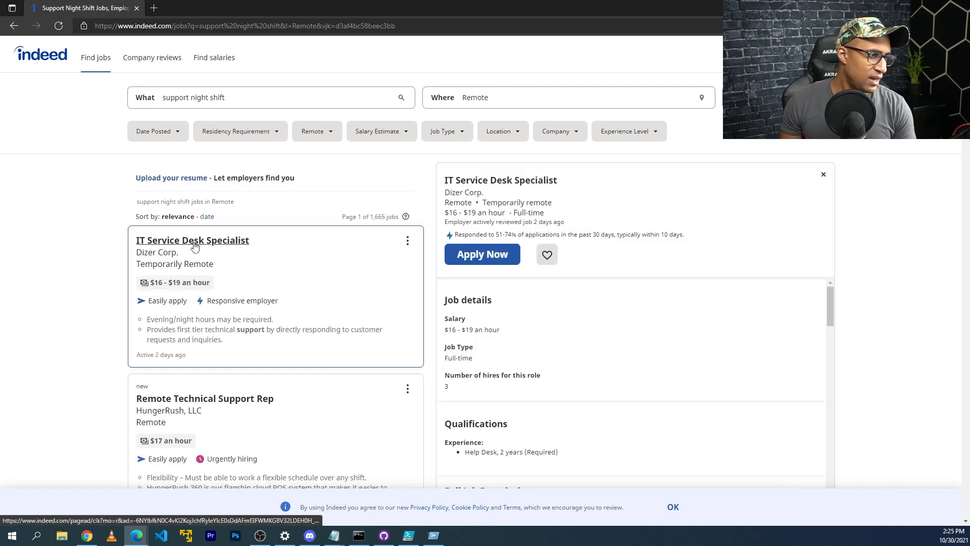
scroll(697, 288, "down", 3)
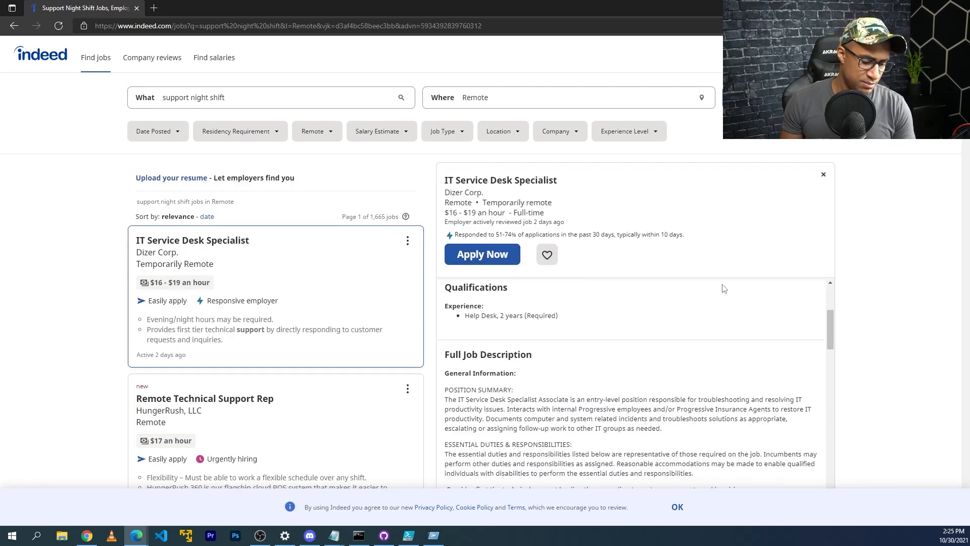
Find 'shift' in the Dizer Corp. IT Service Desk Specialist posting, check its pay rate and enlarge the text.
key("ctrl+f")
scroll(713, 280, "down", 5)
scroll(865, 281, "up", 3)
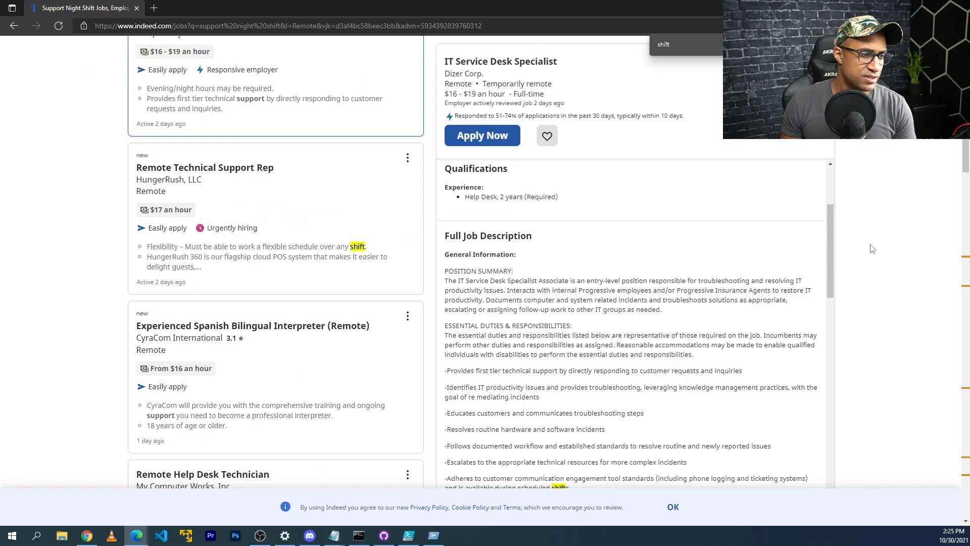
scroll(769, 271, "down", 5)
scroll(682, 319, "down", 5)
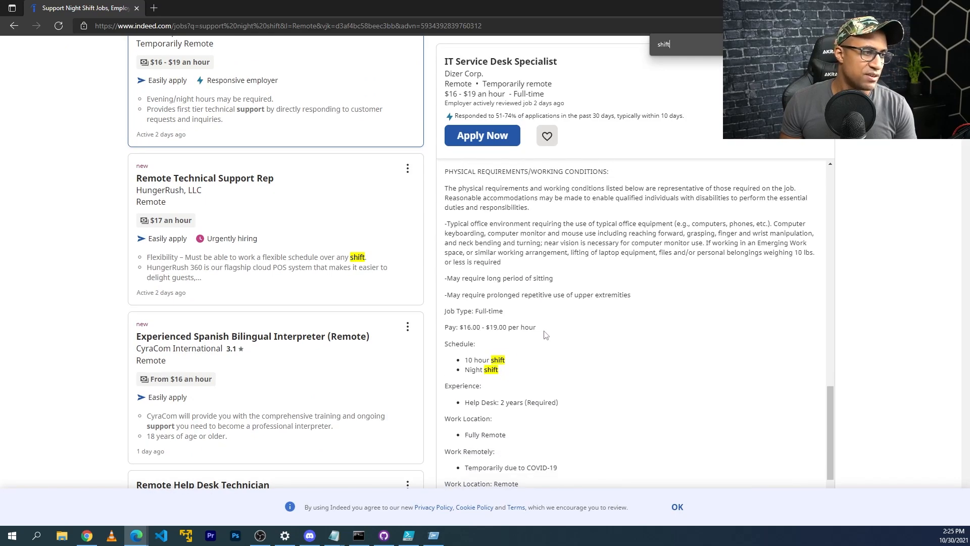
left_click_drag(538, 327, 455, 328)
left_click(487, 338)
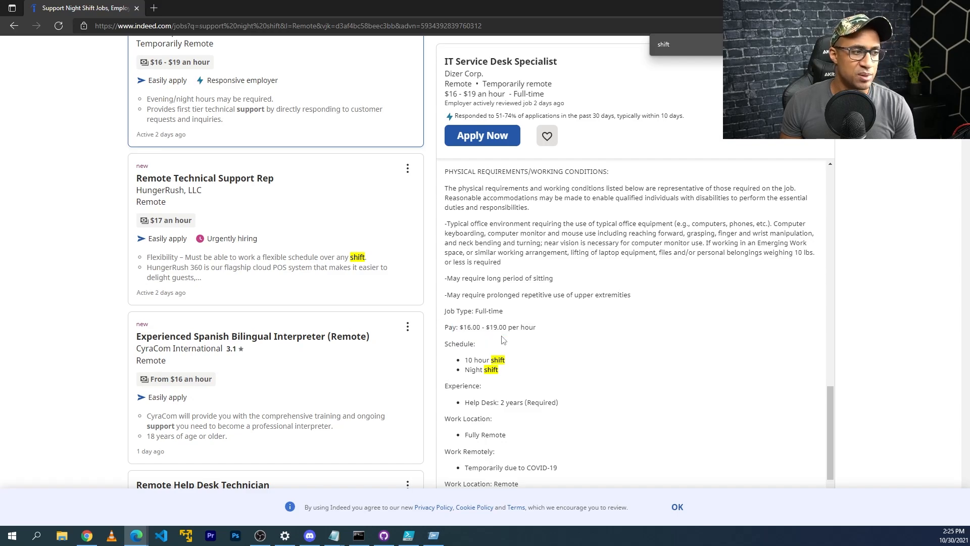
scroll(554, 345, "up", 2)
key("ctrl+plus")
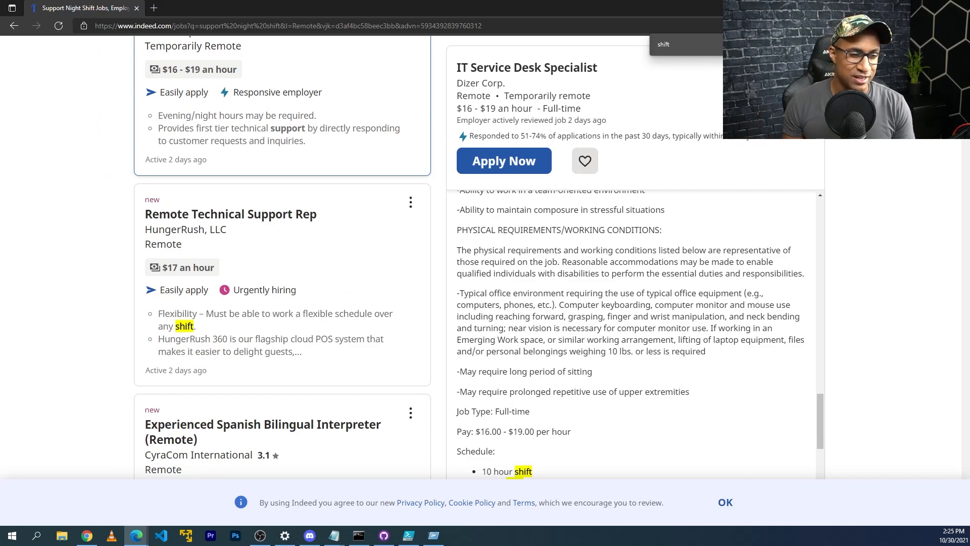
scroll(746, 288, "up", 5)
scroll(746, 289, "up", 5)
scroll(746, 289, "up", 4)
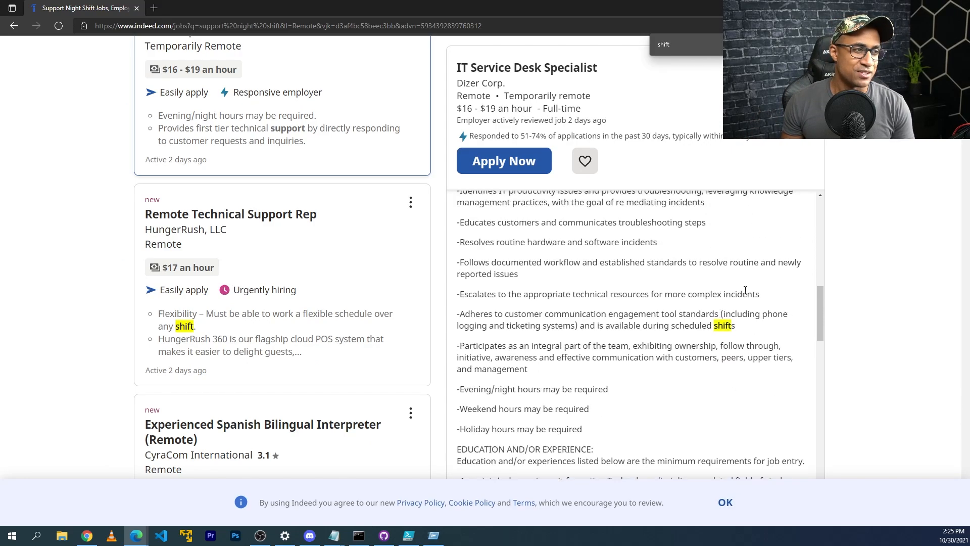
scroll(746, 289, "up", 3)
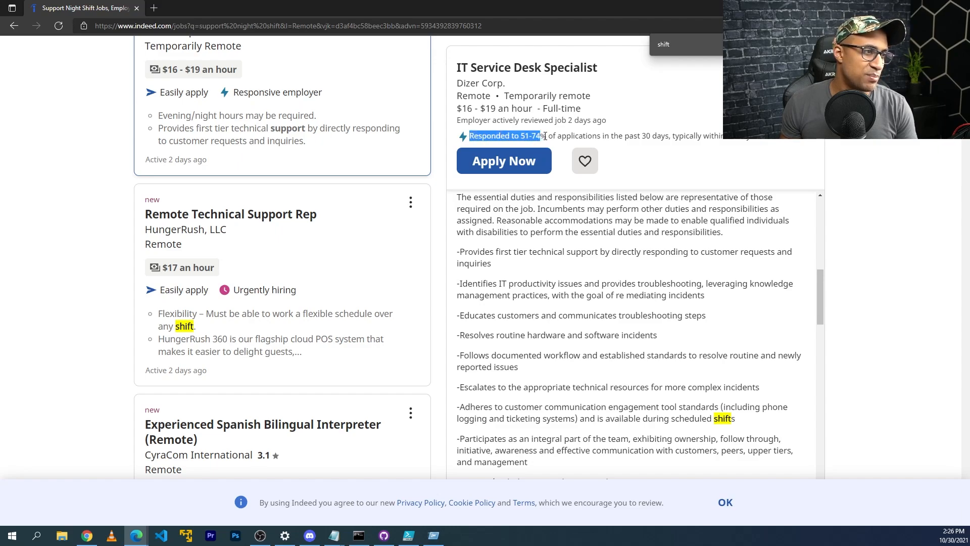
Highlight and read the posting's 51–74% employer response-rate note.
left_click_drag(567, 136, 685, 144)
left_click(753, 138)
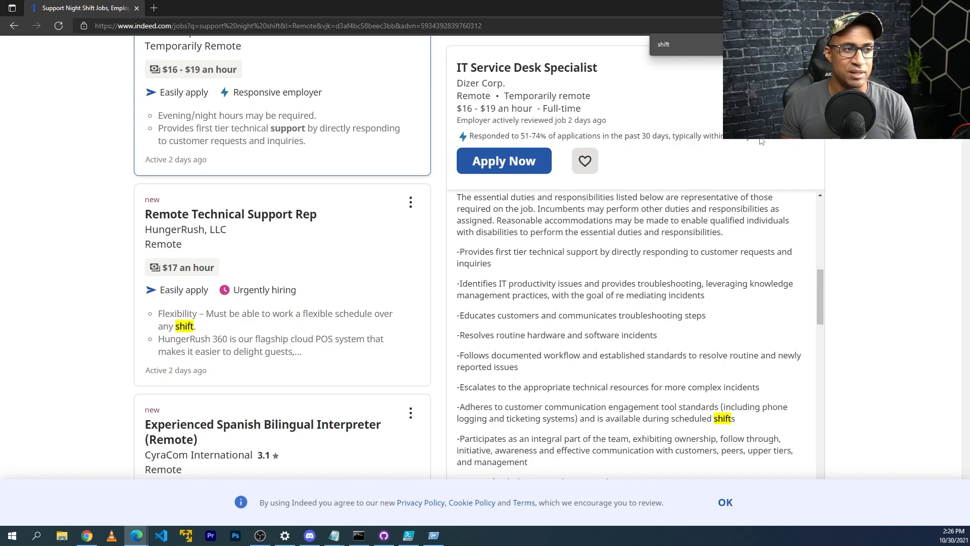
left_click_drag(755, 137, 588, 132)
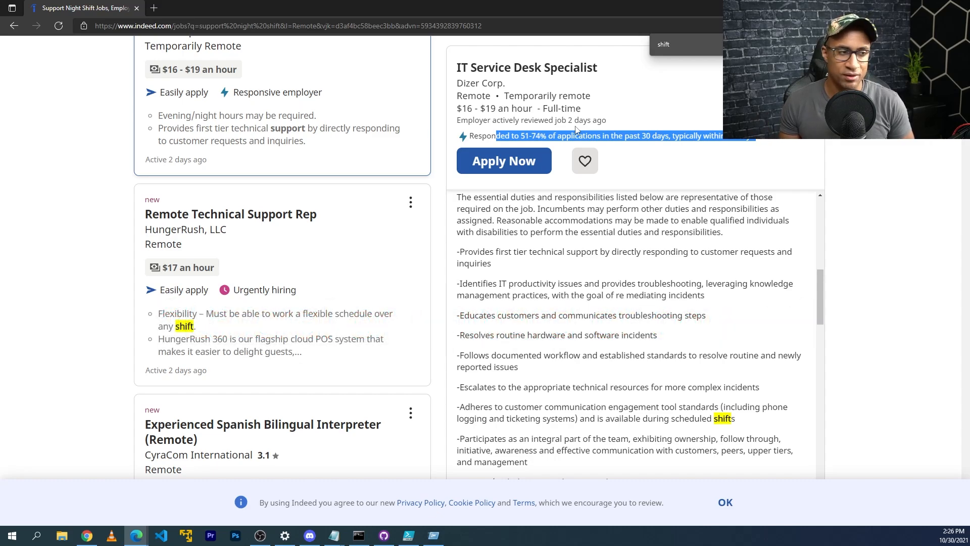
left_click(576, 139)
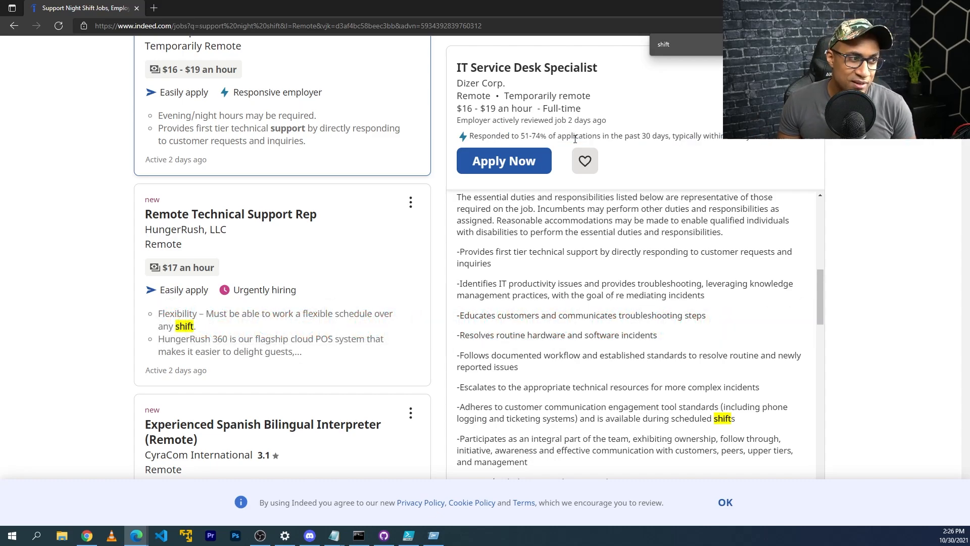
left_click_drag(758, 139, 723, 139)
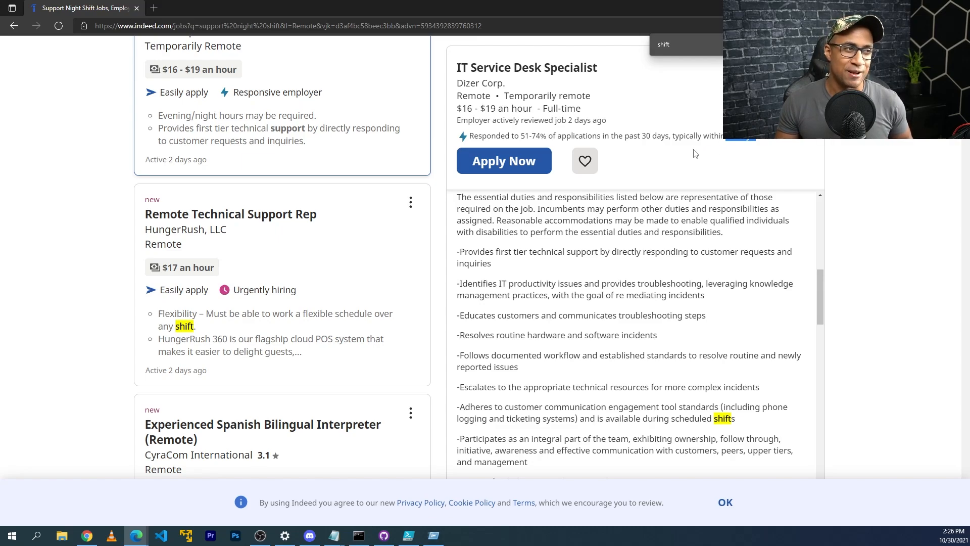
left_click(747, 139)
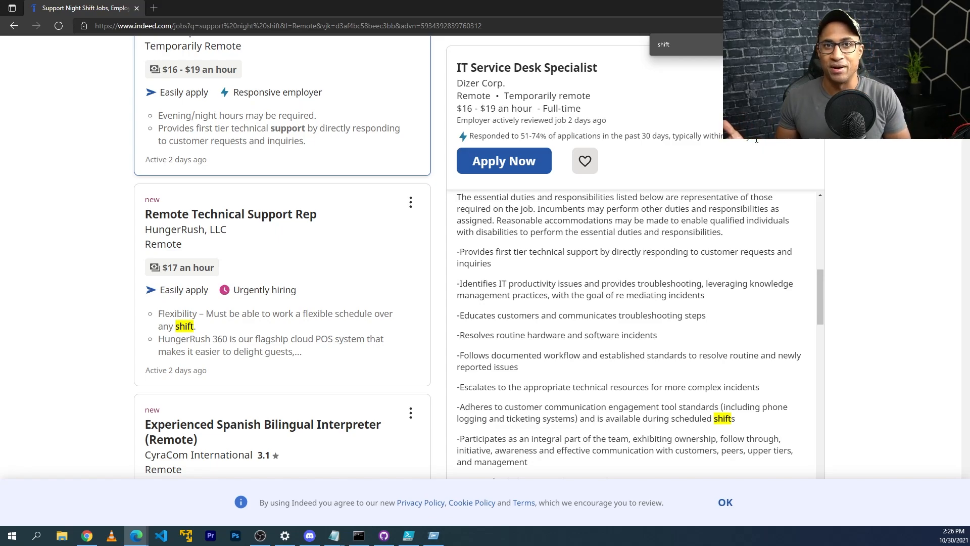
scroll(702, 227, "down", 1)
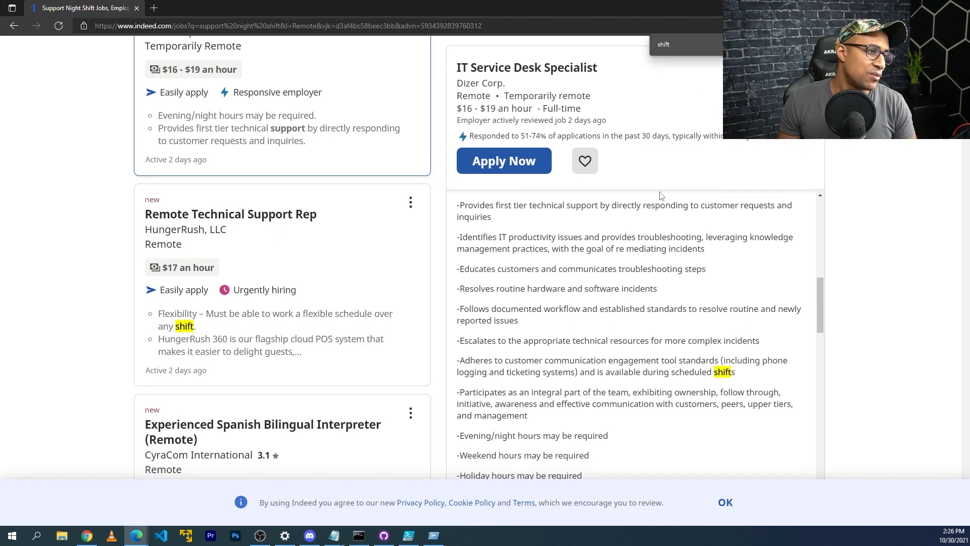
Close the Find bar and open the Remote Help Desk Technician listing.
key("Escape")
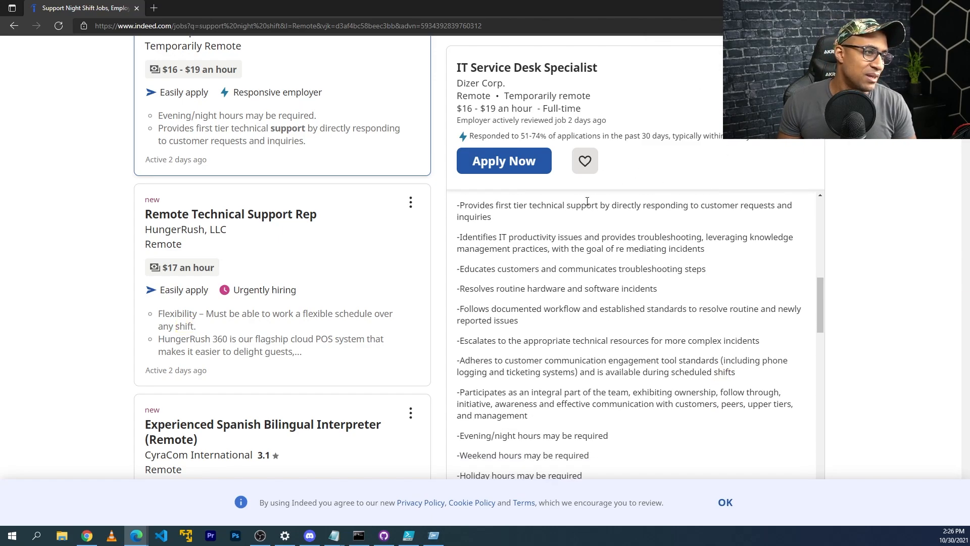
scroll(587, 228, "down", 2)
scroll(266, 289, "down", 5)
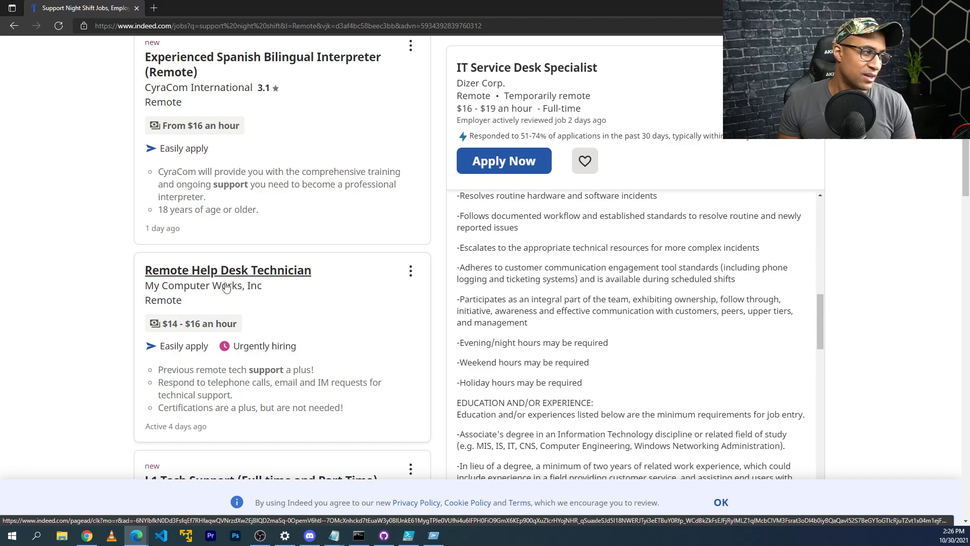
left_click(227, 275)
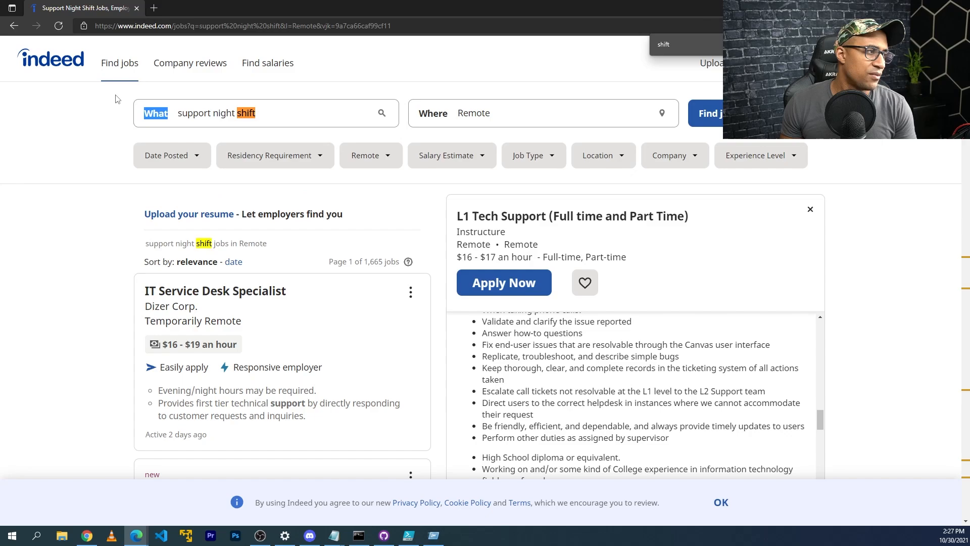
Replace the job-title query with NOC night, then with SOC night shift.
left_click(216, 113)
key("ctrl+a")
type("NOC")
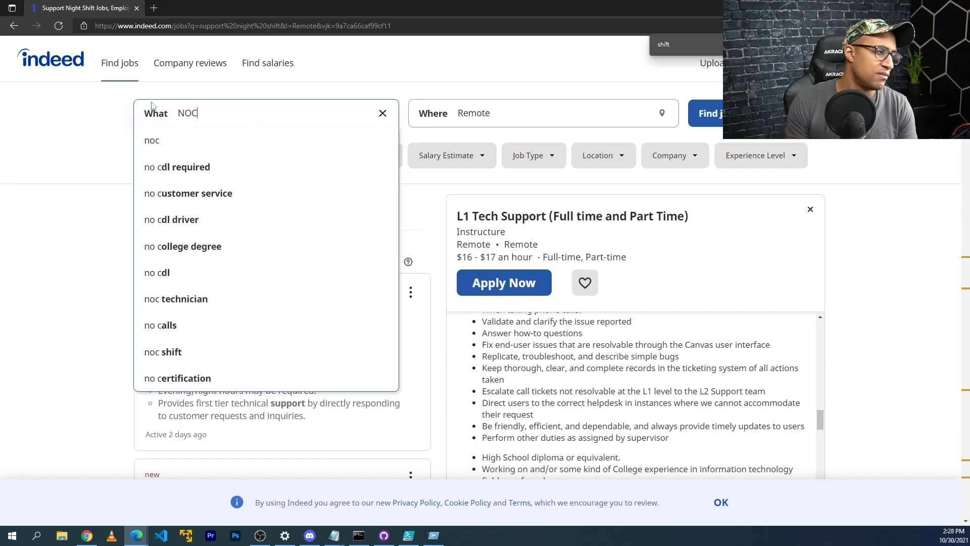
type(" night")
key("ctrl+a")
type("SOC")
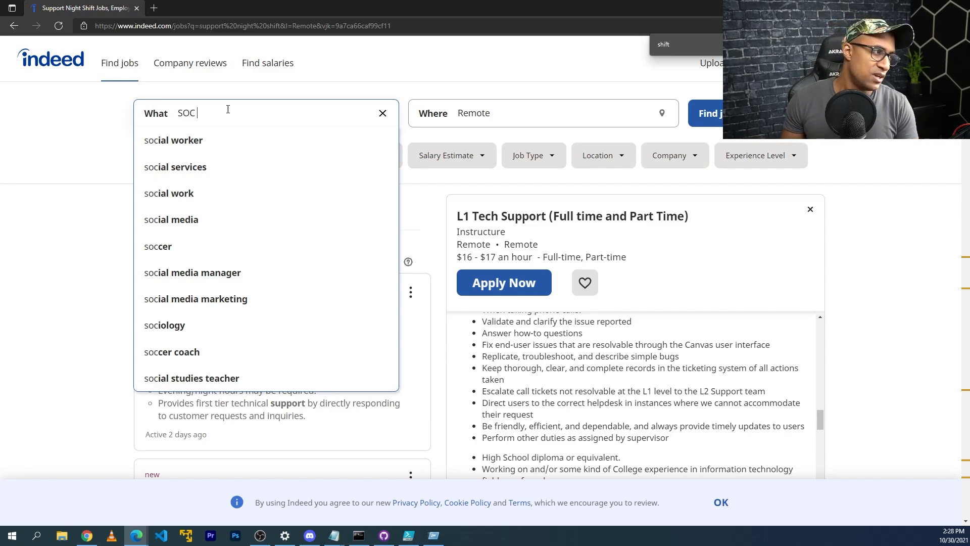
type("night shift")
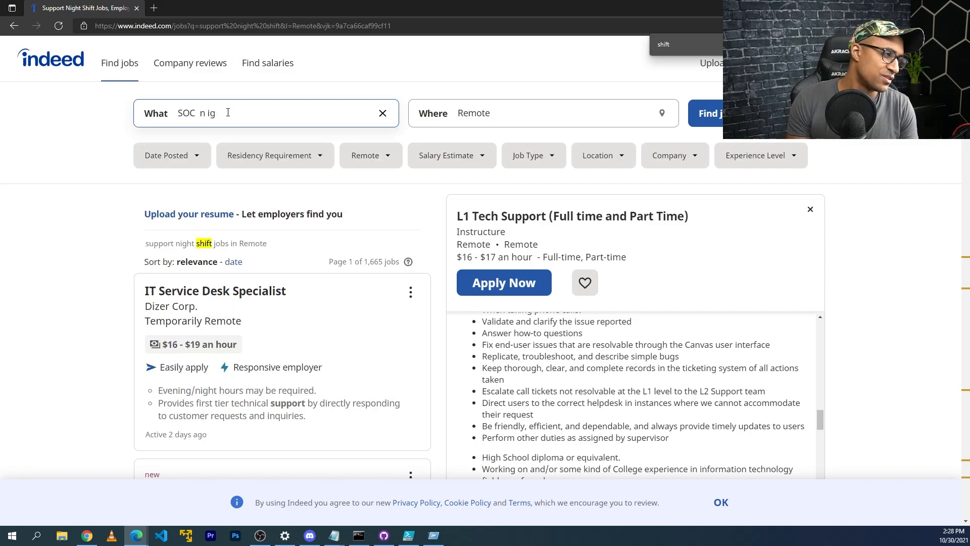
Run the SOC night shift search and open Gridiron IT's SOC Analyst posting, finding 'night' in it.
key("Return")
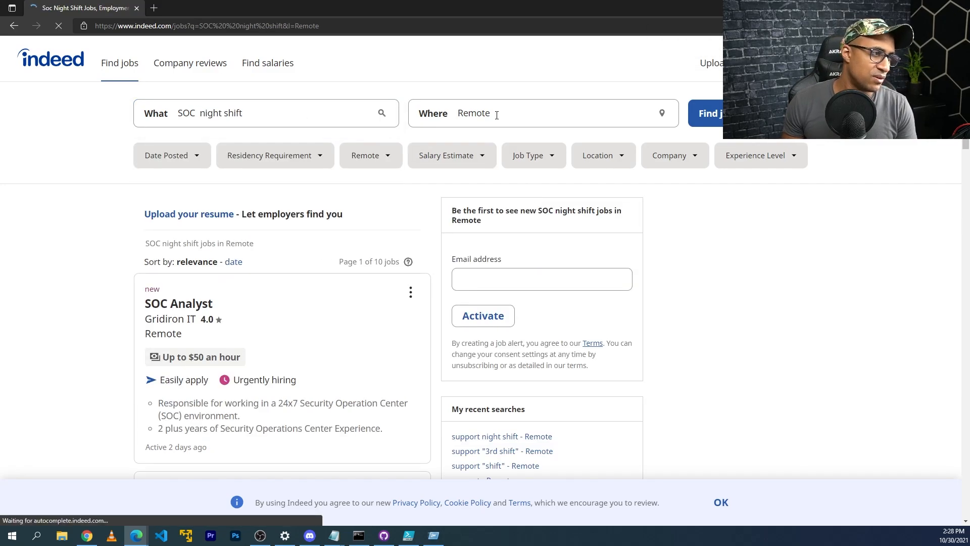
scroll(56, 212, "down", 2)
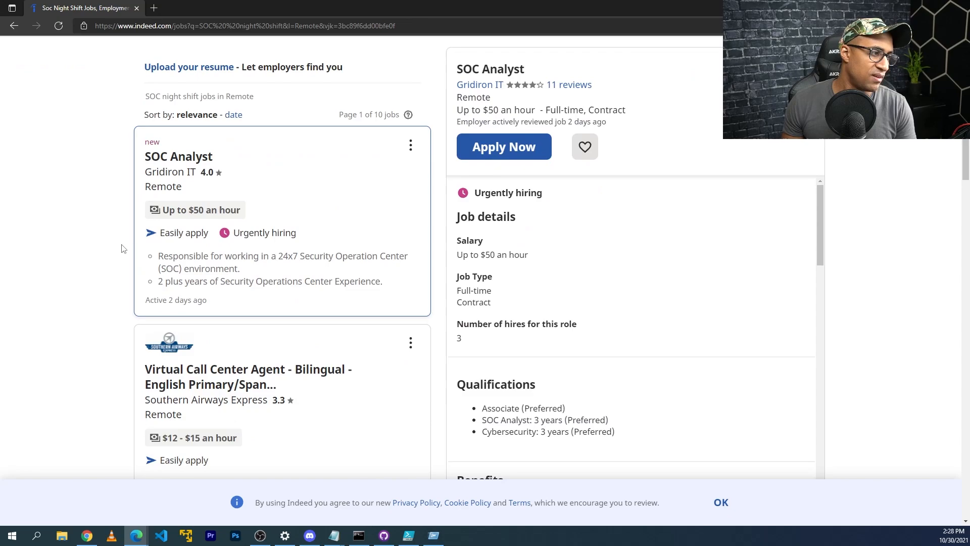
left_click(188, 159)
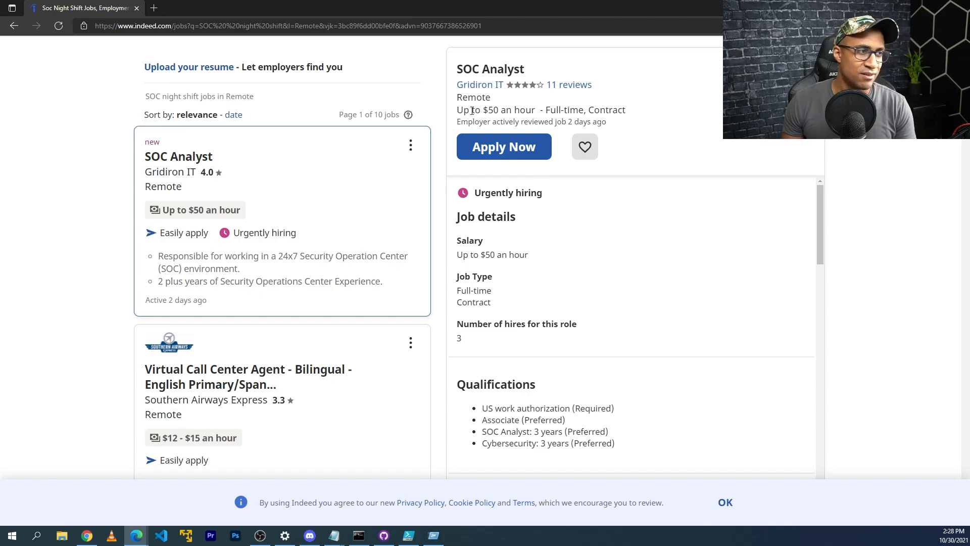
scroll(667, 279, "down", 2)
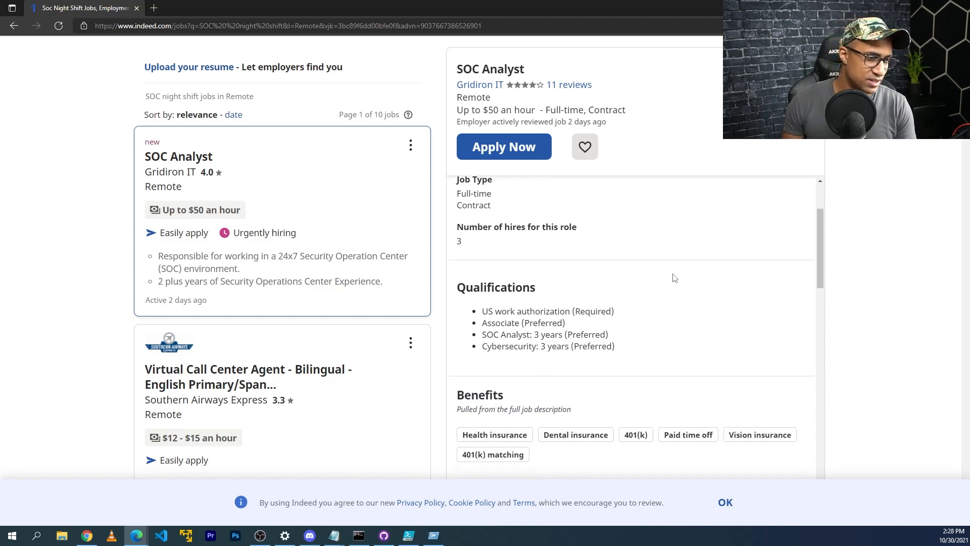
key("ctrl+f")
scroll(574, 357, "down", 2)
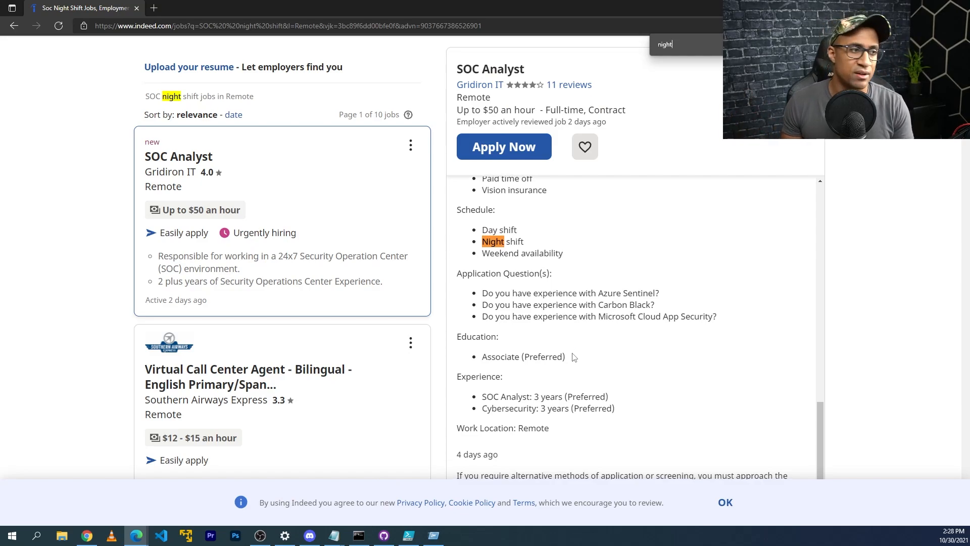
Highlight the Azure Sentinel application question in the SOC Analyst posting.
mouse_move(546, 296)
left_mouse_down()
mouse_move(667, 317)
mouse_move(641, 293)
mouse_move(597, 295)
left_mouse_up()
left_click(667, 296)
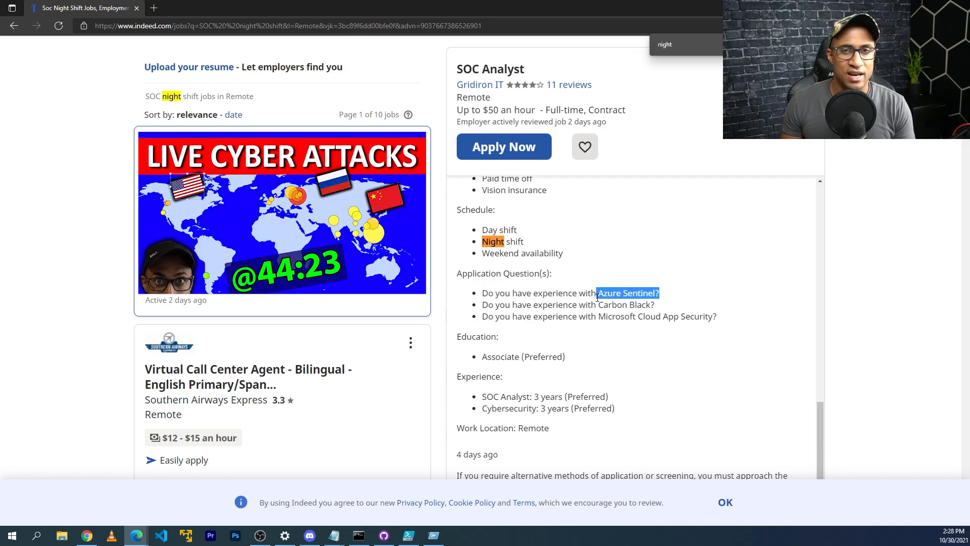
triple_click(599, 294)
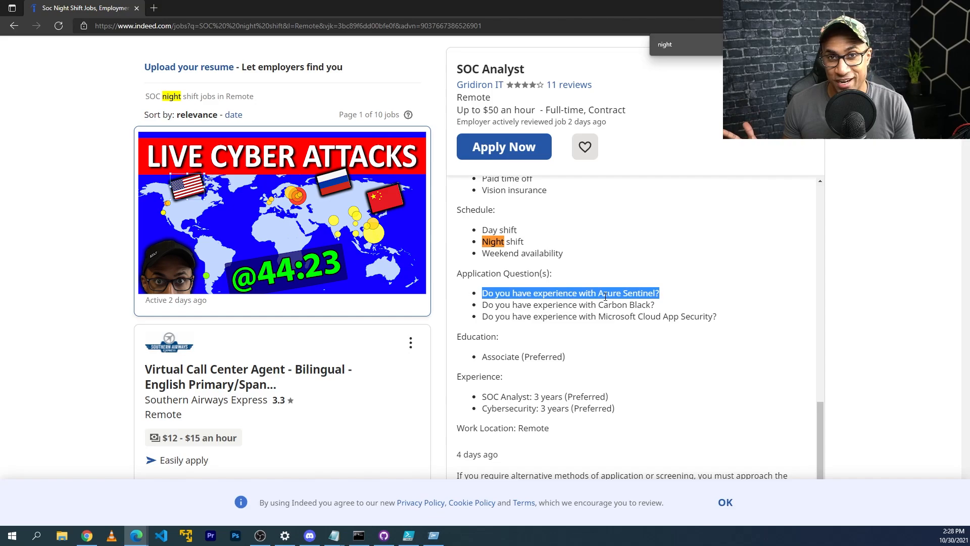
double_click(604, 295)
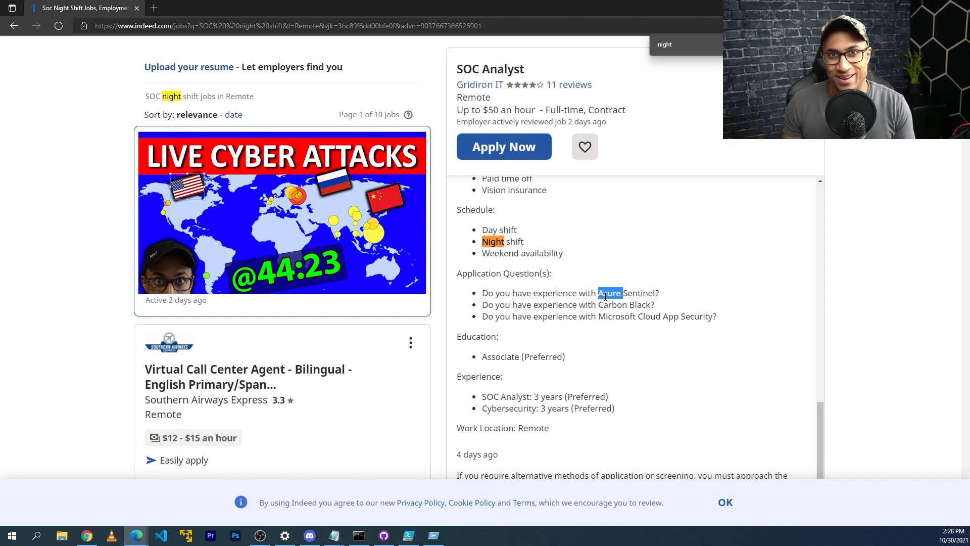
scroll(391, 303, "down", 4)
scroll(392, 303, "down", 4)
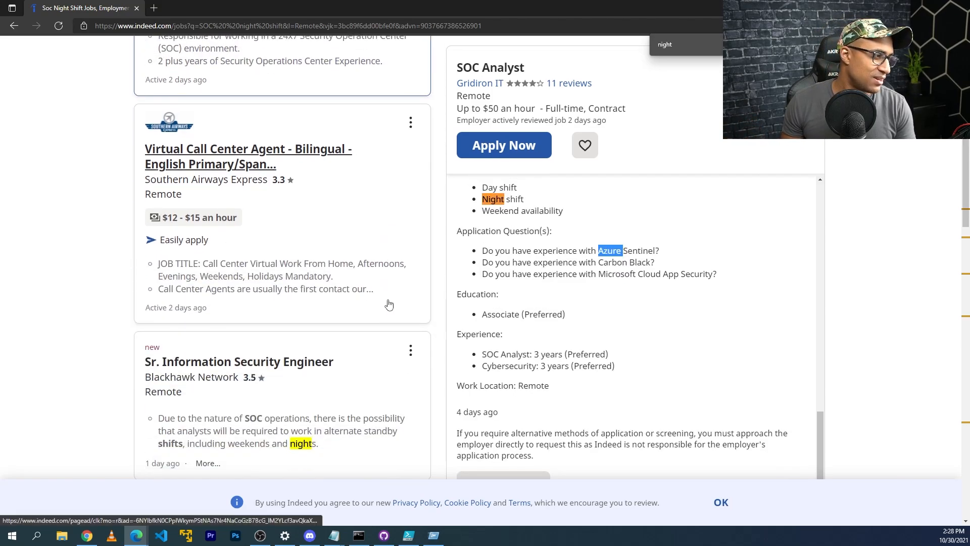
scroll(391, 303, "down", 2)
scroll(391, 303, "down", 2)
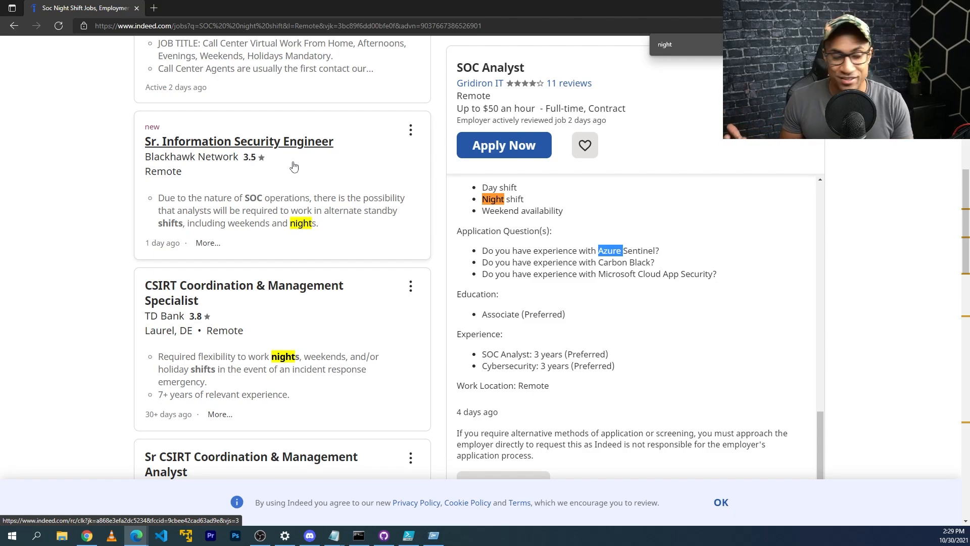
scroll(294, 166, "down", 5)
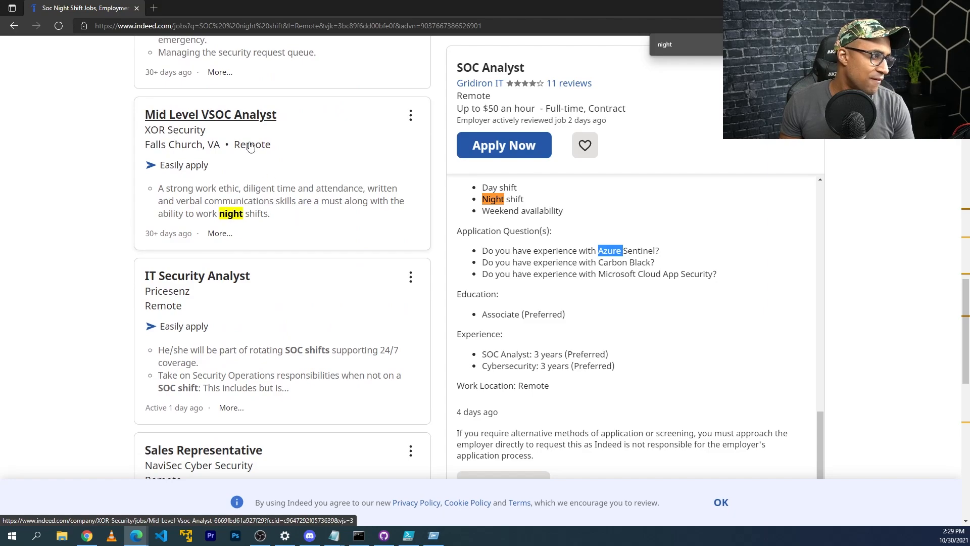
Open the Pricesenz IT Security Analyst listing with its rotating 24/7 SOC shift responsibilities.
left_click(239, 277)
scroll(762, 308, "down", 4)
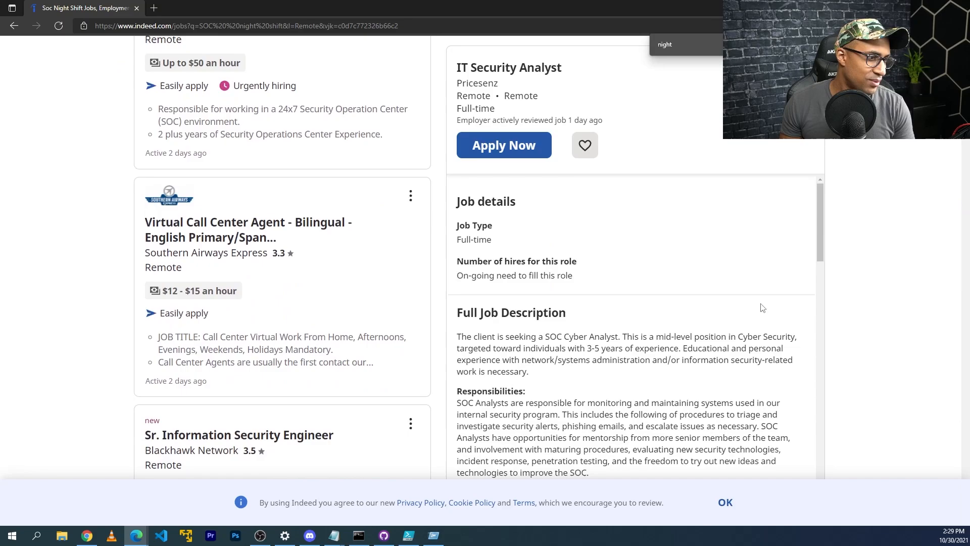
scroll(764, 308, "down", 3)
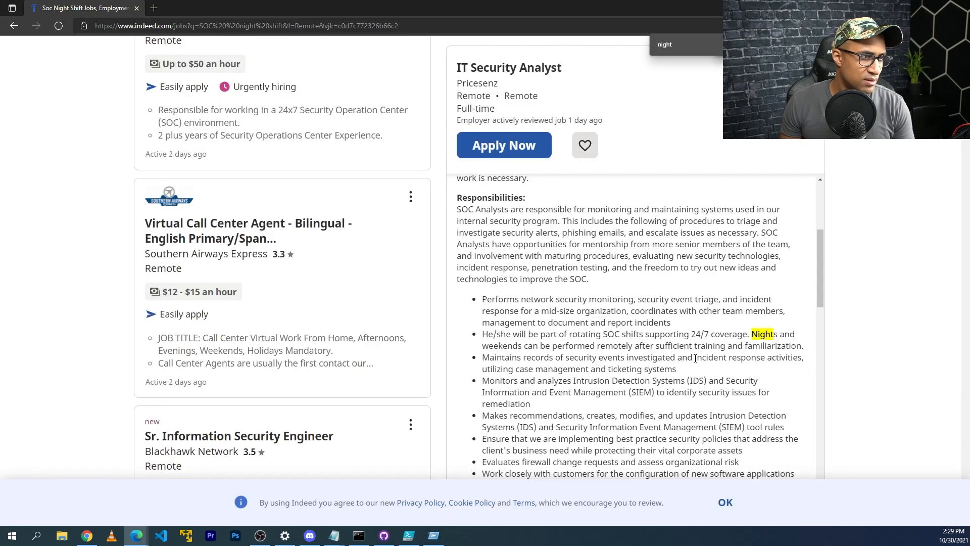
Search 'NOC night shift' and open the NOC Operator/Technician listing, noting its 10 and 12 hour shifts.
double_click(187, 112)
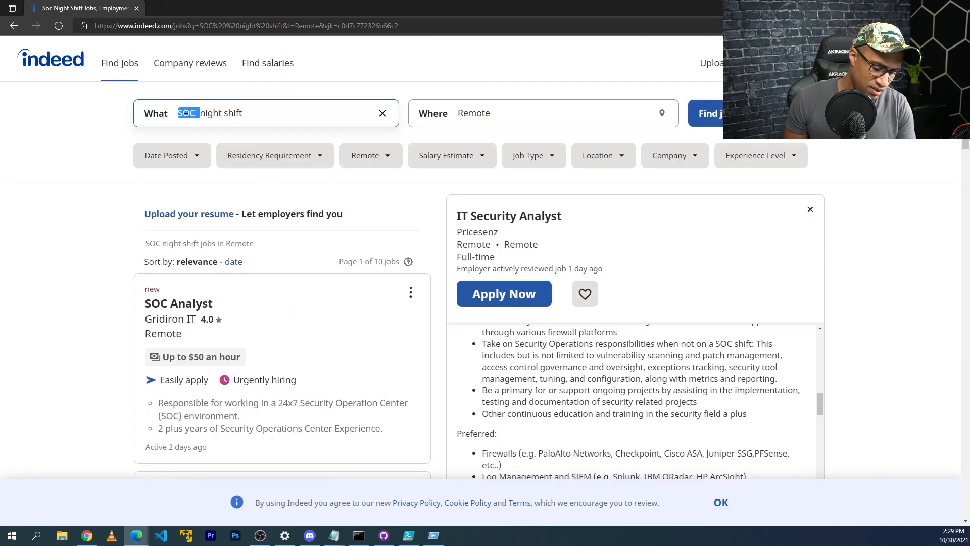
type("NOC")
key("Return")
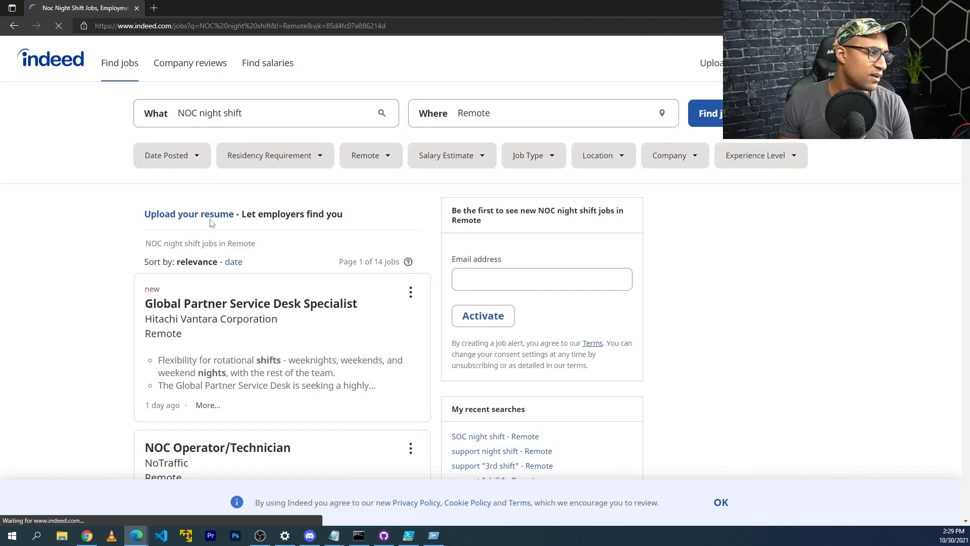
scroll(148, 283, "down", 1)
left_click(217, 374)
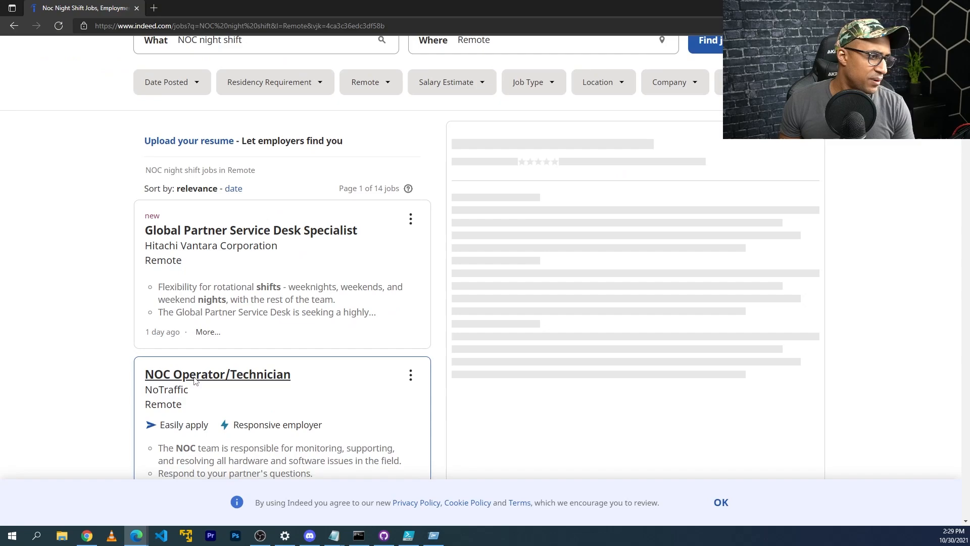
scroll(485, 303, "down", 2)
left_click_drag(481, 346, 523, 358)
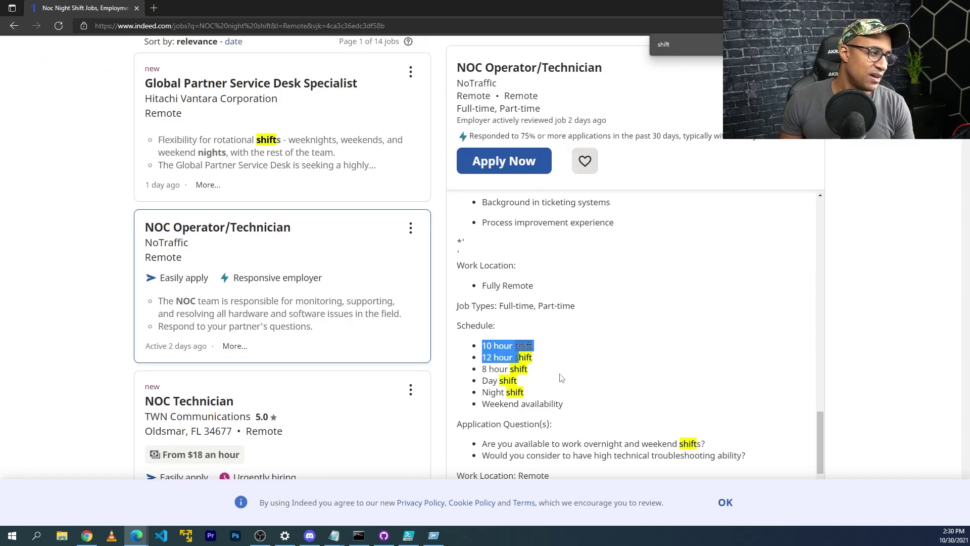
scroll(220, 402, "down", 2)
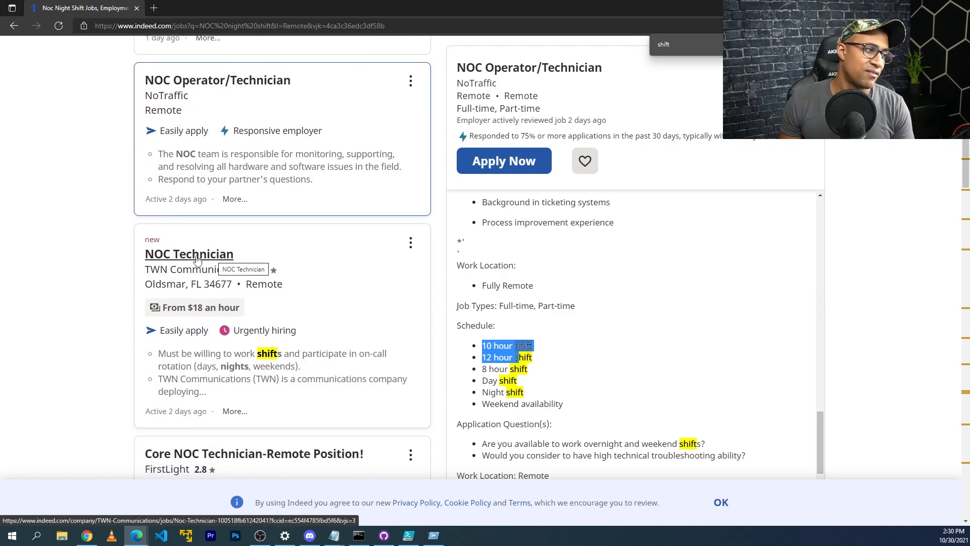
Open TWN Communications' NOC Technician listing and highlight its rotating-shifts requirement.
left_click(197, 260)
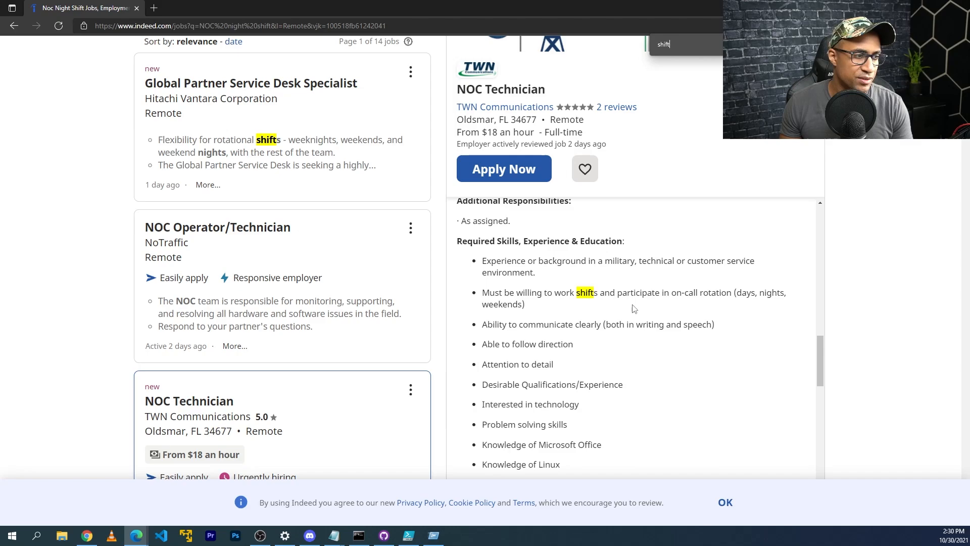
left_click_drag(540, 305, 482, 294)
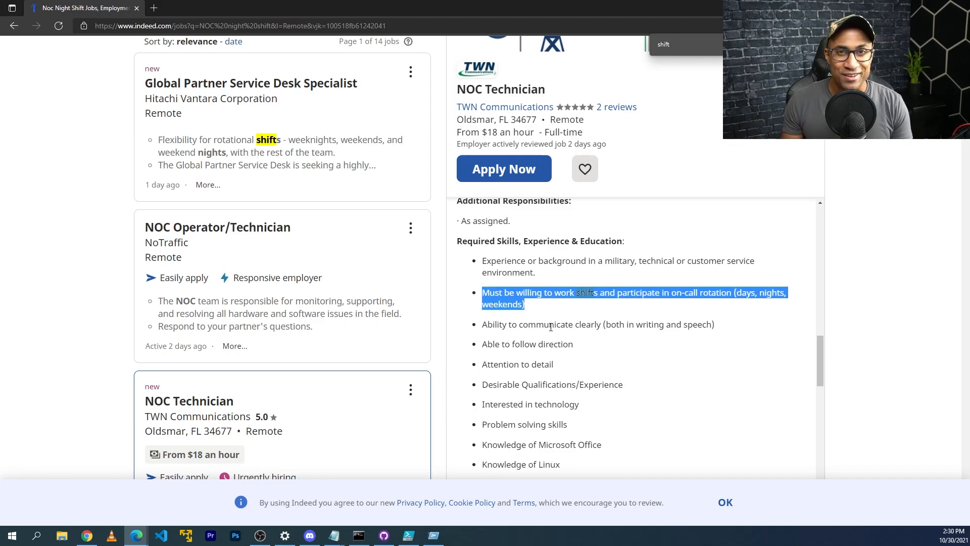
scroll(326, 299, "down", 3)
scroll(227, 303, "down", 3)
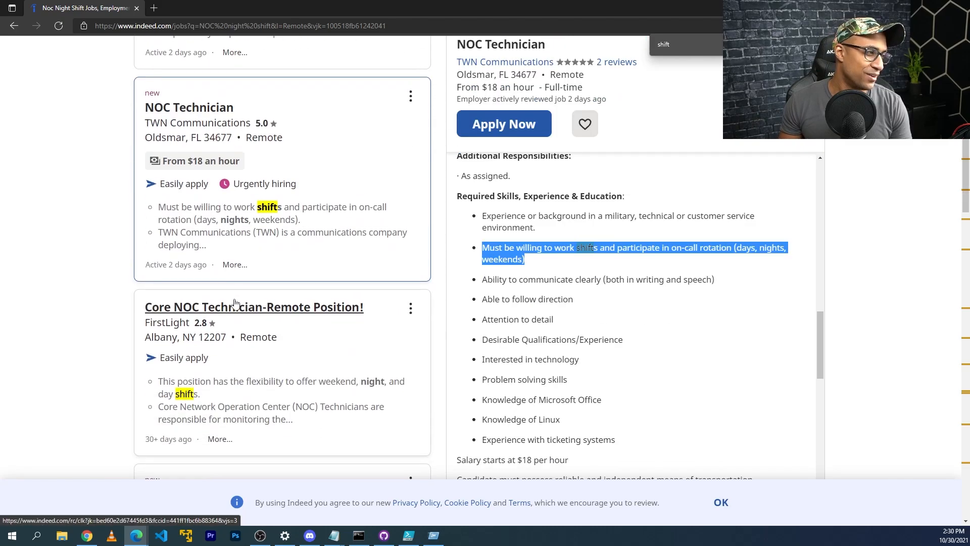
scroll(205, 314, "down", 2)
scroll(206, 314, "down", 3)
scroll(206, 314, "down", 2)
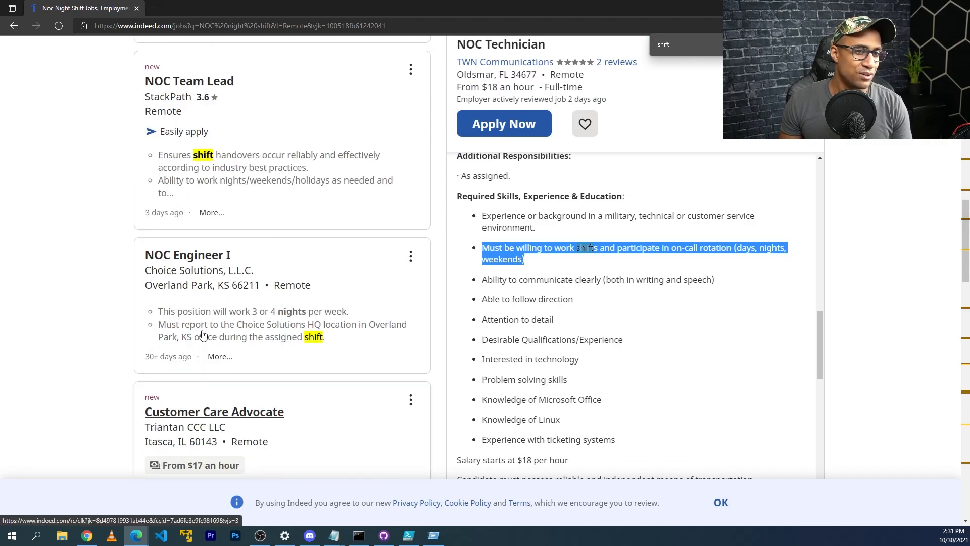
scroll(205, 326, "up", 15)
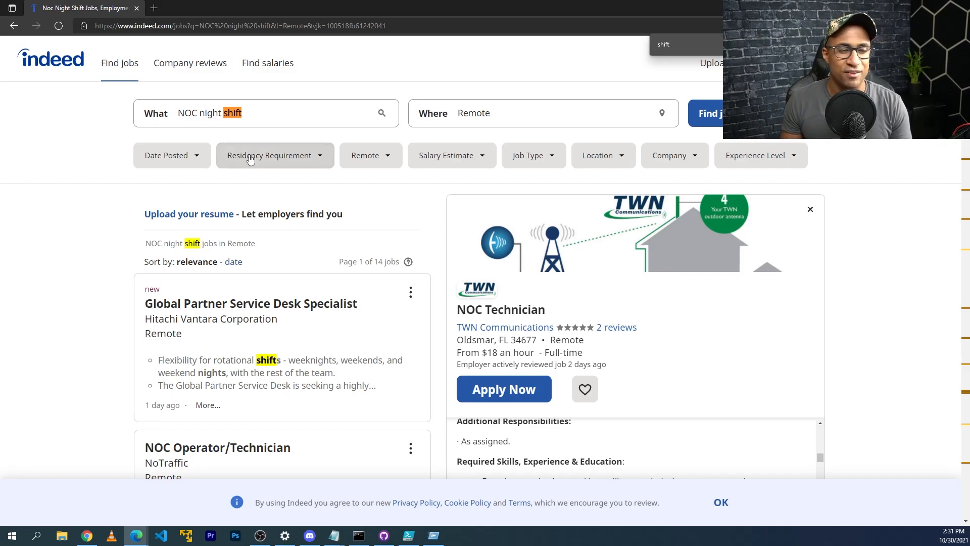
Search '3rd shift' and open Atlantic Bay's Junior IT Customer Support – Remote/Overnights listing.
left_click_drag(199, 113, 247, 113)
type("3rd shift")
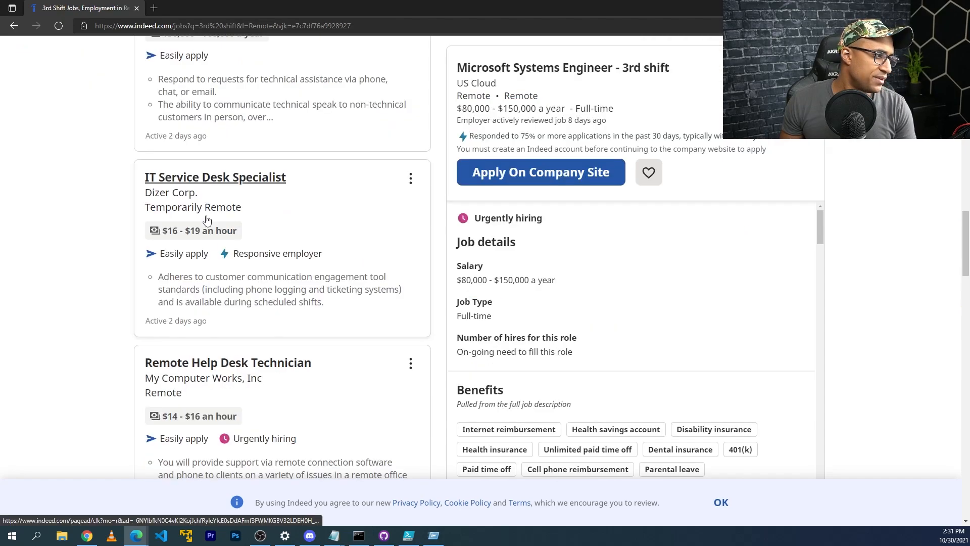
scroll(264, 298, "down", 2)
scroll(265, 298, "down", 3)
scroll(265, 297, "down", 2)
scroll(264, 297, "down", 5)
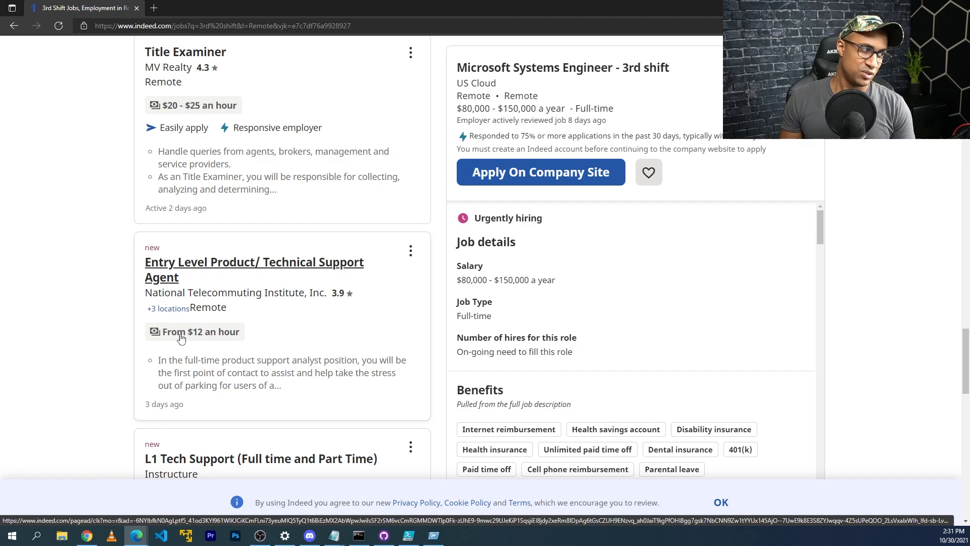
scroll(228, 334, "down", 2)
scroll(227, 334, "down", 1)
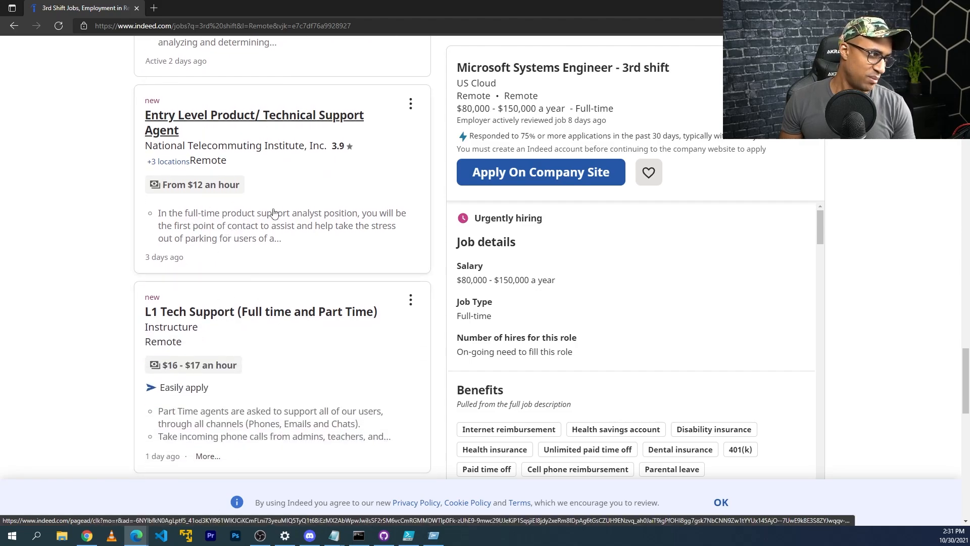
scroll(223, 241, "down", 10)
left_click(216, 201)
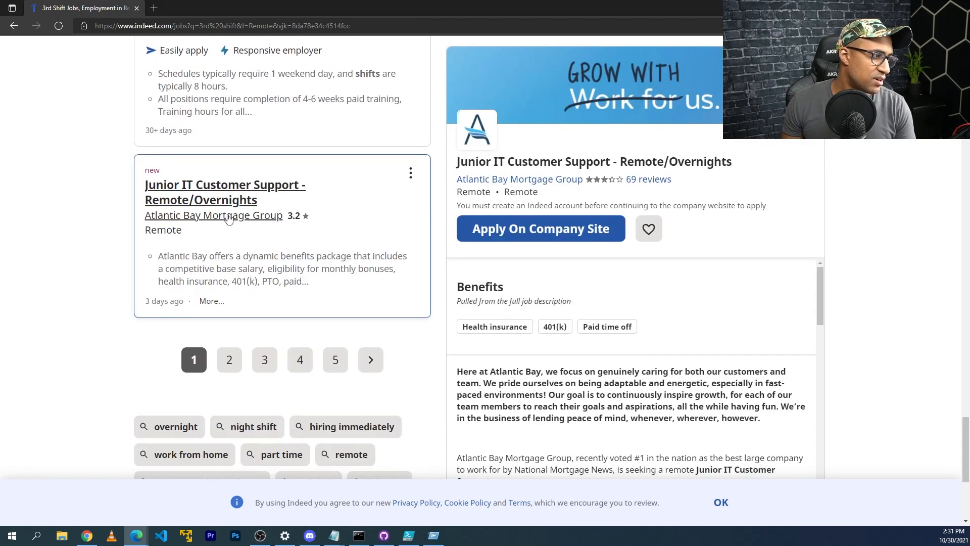
scroll(687, 341, "down", 3)
Find 'shift' in the listing and read the sentence stating the position's hours.
key("ctrl+f")
type("shift")
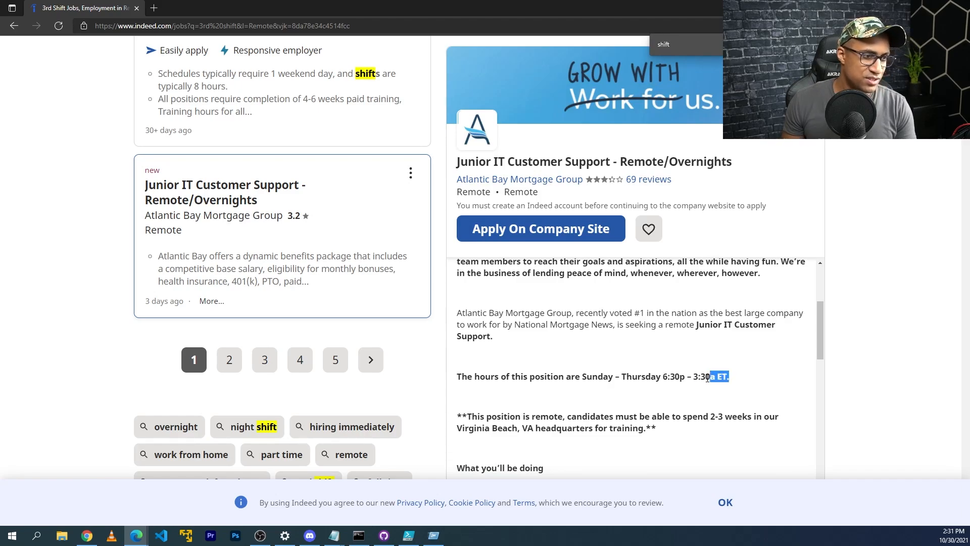
left_click_drag(729, 377, 461, 377)
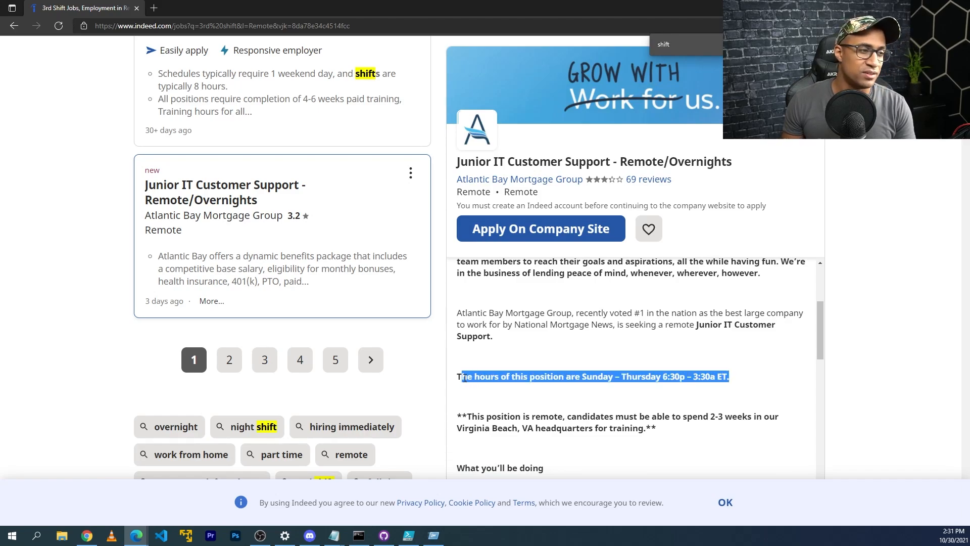
left_click(592, 380)
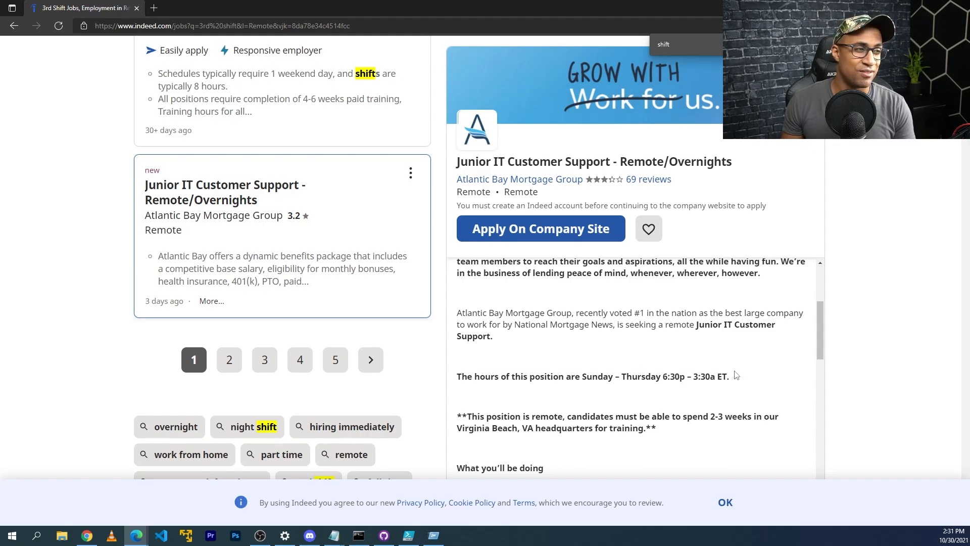
scroll(736, 375, "up", 2)
scroll(731, 375, "up", 3)
scroll(720, 382, "down", 6)
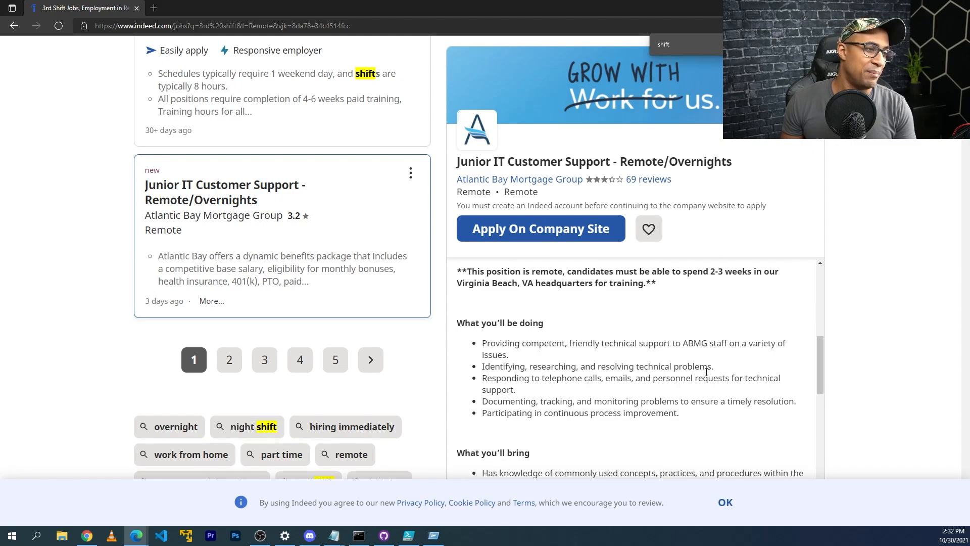
scroll(707, 372, "down", 4)
scroll(707, 369, "down", 2)
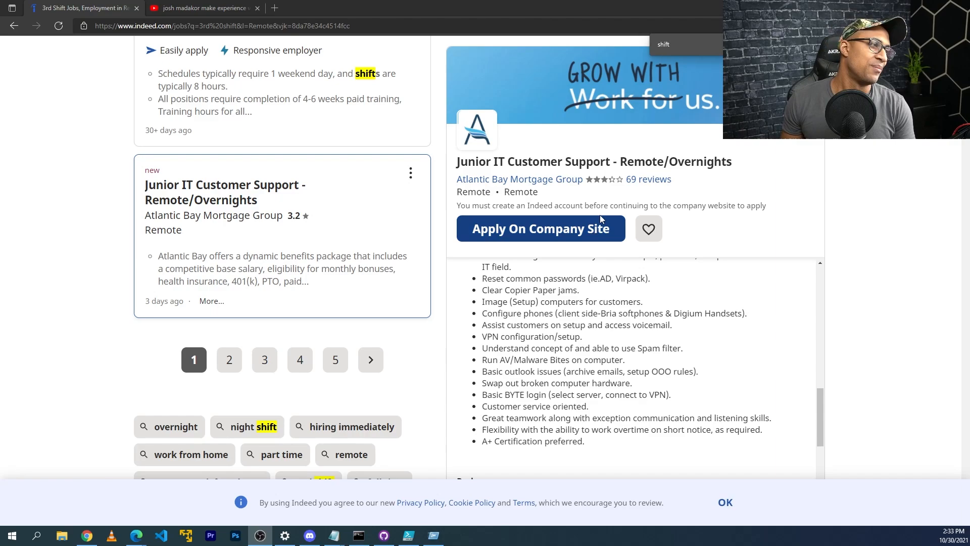
Start the 'How to get I.T. Experience without a Job' video from the YouTube results.
left_click(210, 8)
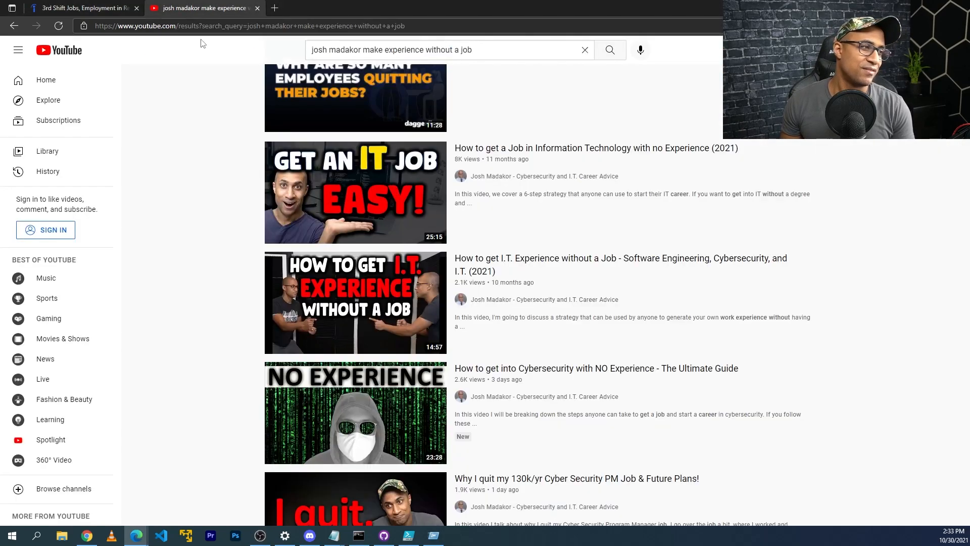
scroll(175, 160, "down", 1)
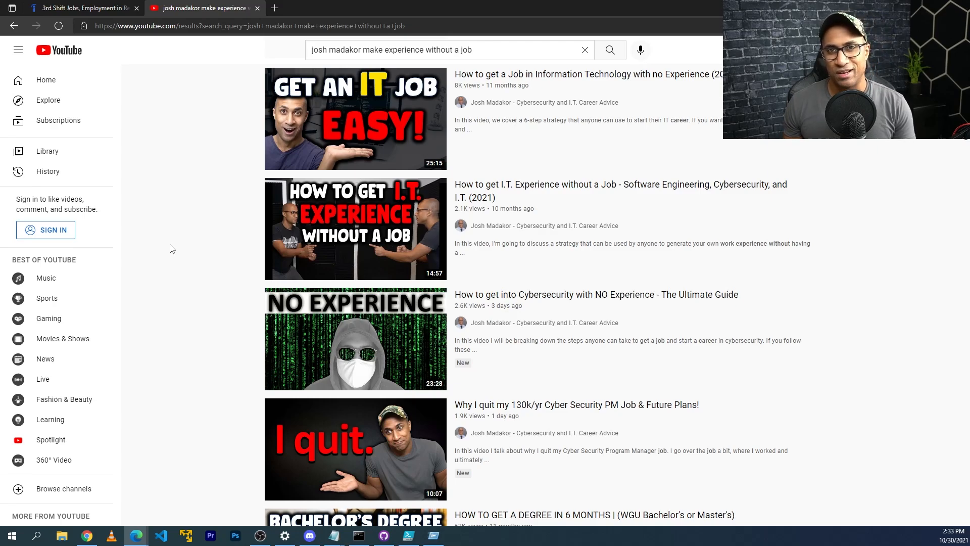
left_click(294, 242)
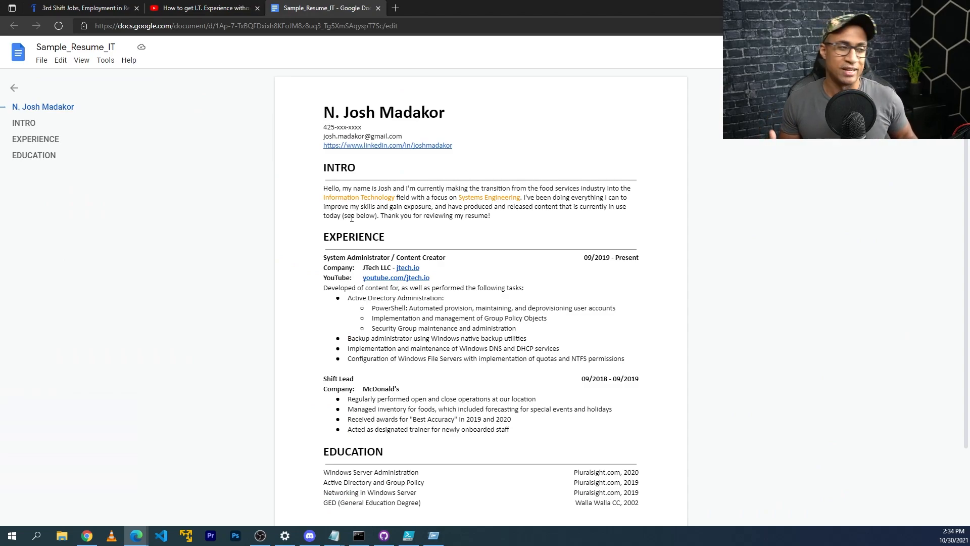
scroll(363, 213, "down", 2)
left_click_drag(625, 269, 342, 209)
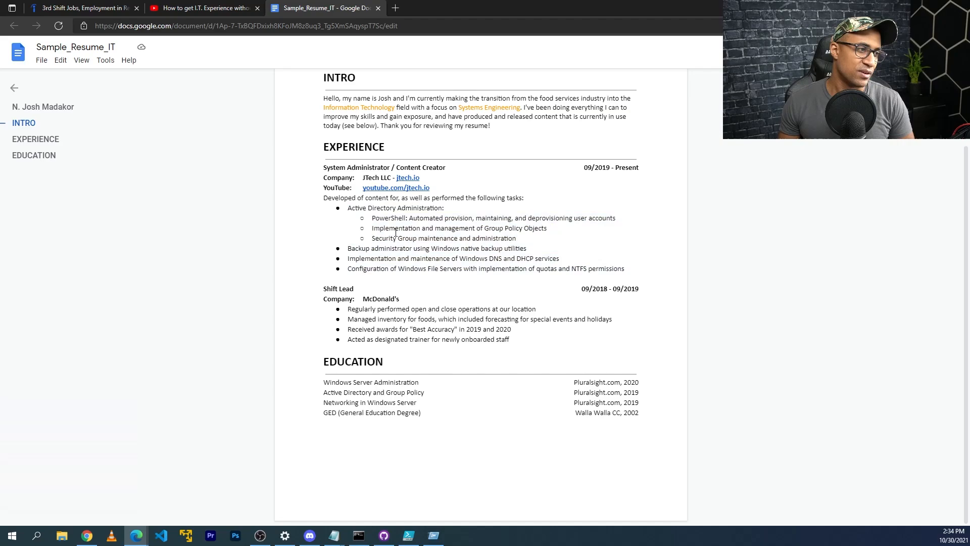
left_click_drag(521, 238, 324, 201)
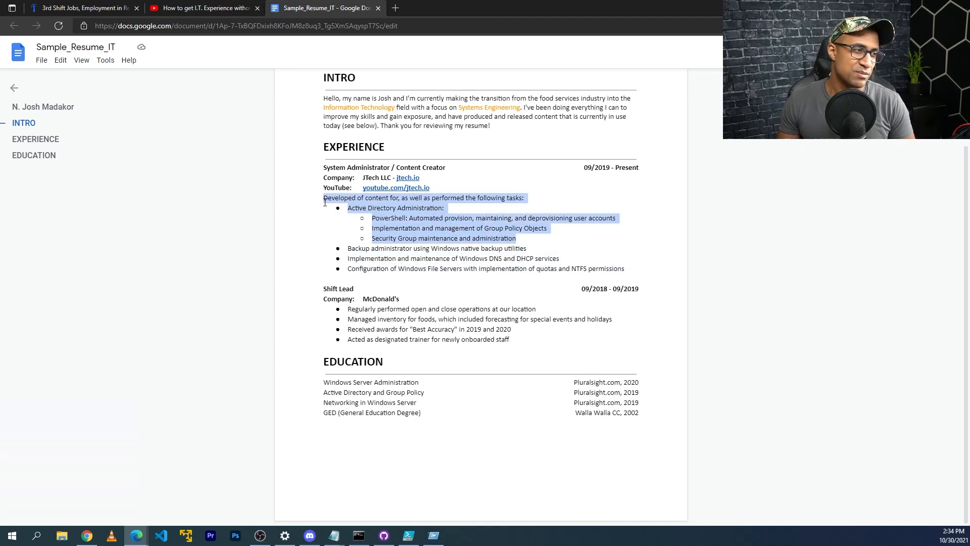
Glance back at the Indeed listings, then return to the YouTube search results.
left_click(85, 8)
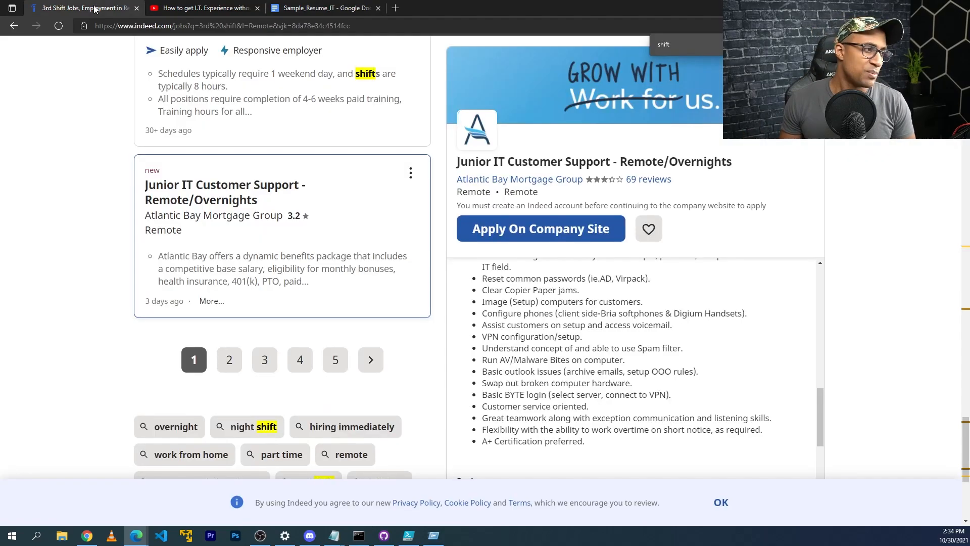
left_click(205, 8)
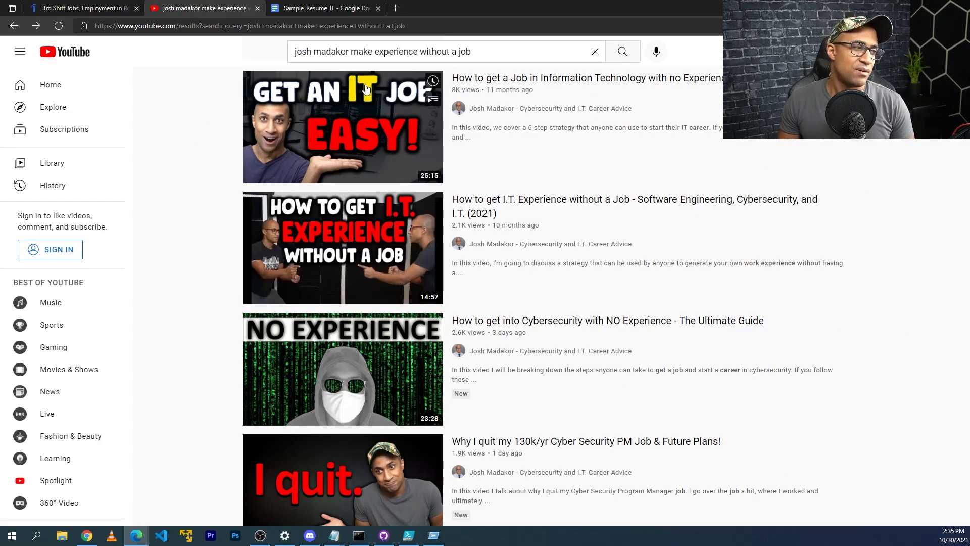